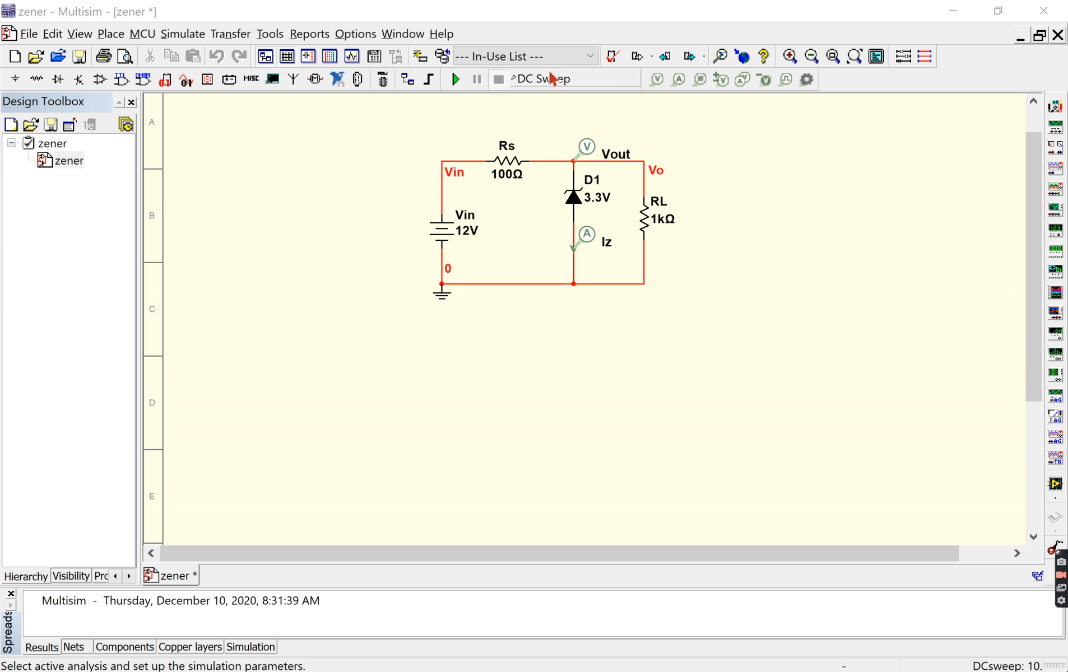
Step: Open the DC Sweep analysis settings and review source VIN's start, stop and increment values alongside the circuit
left_click(566, 81)
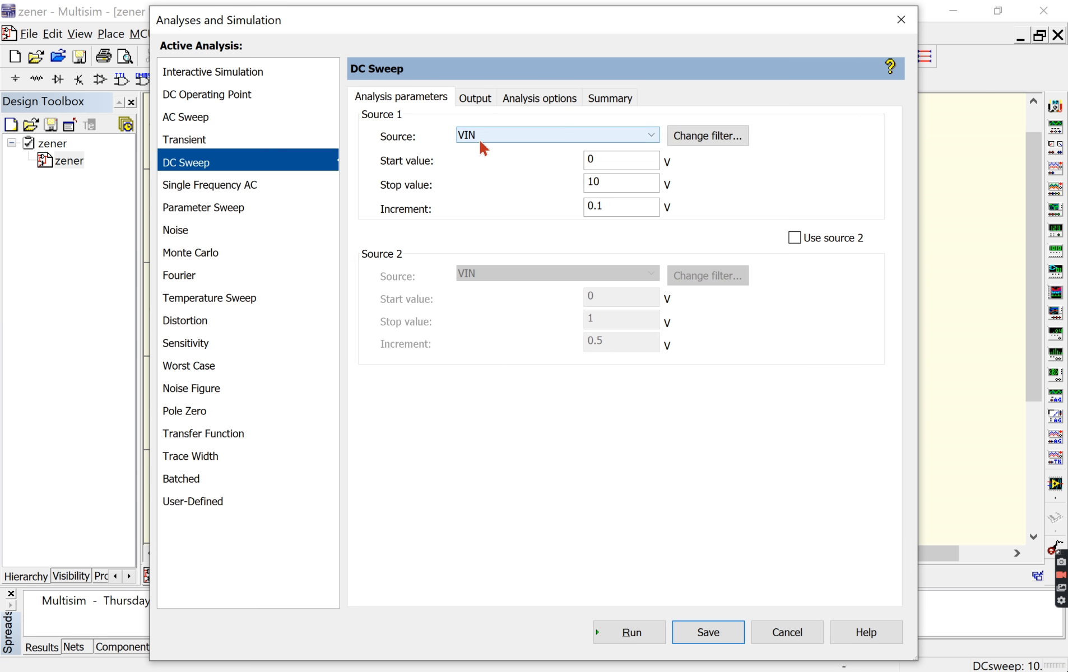
left_click_drag(534, 28, 579, 276)
left_click(564, 386)
left_click(564, 385)
key("Tab")
key("Tab")
key("Tab")
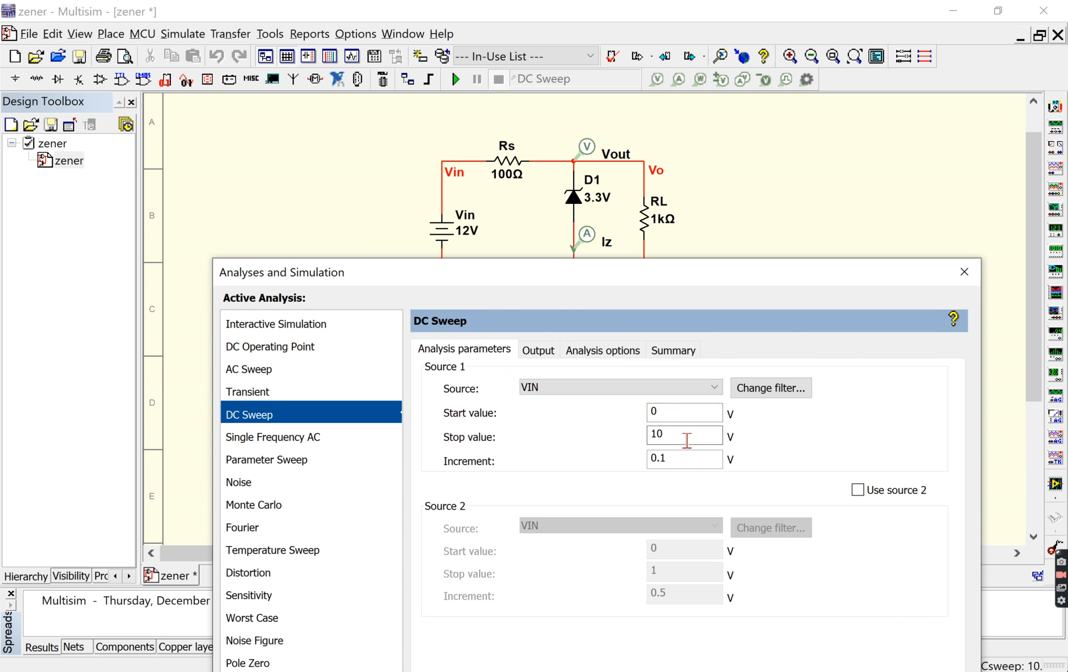
left_click(680, 460)
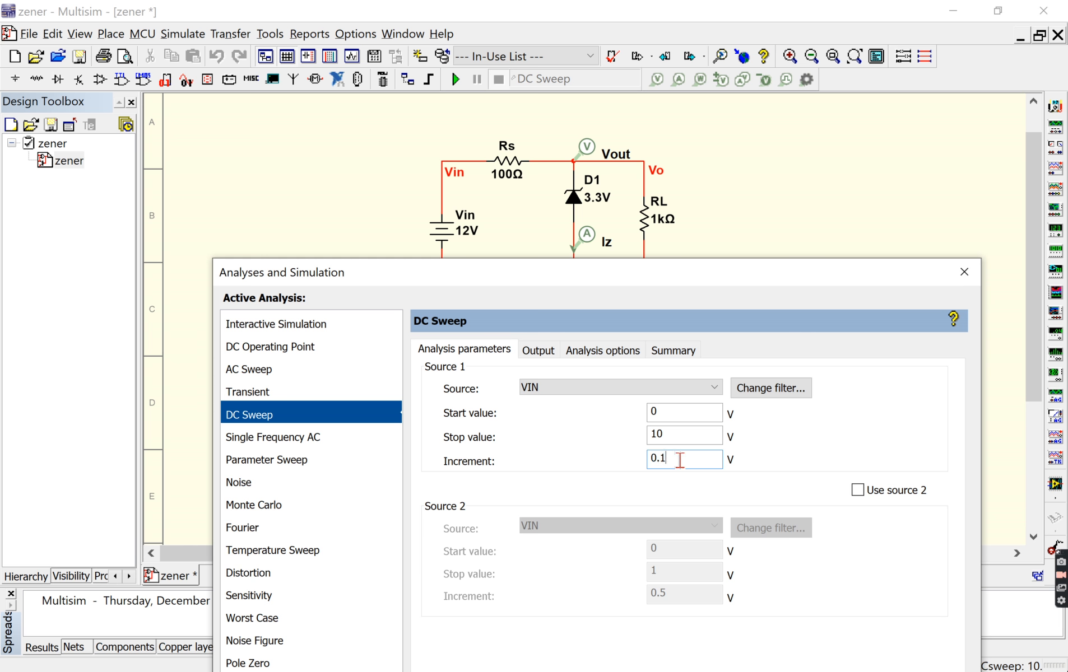
Step: Check the DC Sweep output variables I(Iz) and V(Vout), and run the analysis
left_click(553, 361)
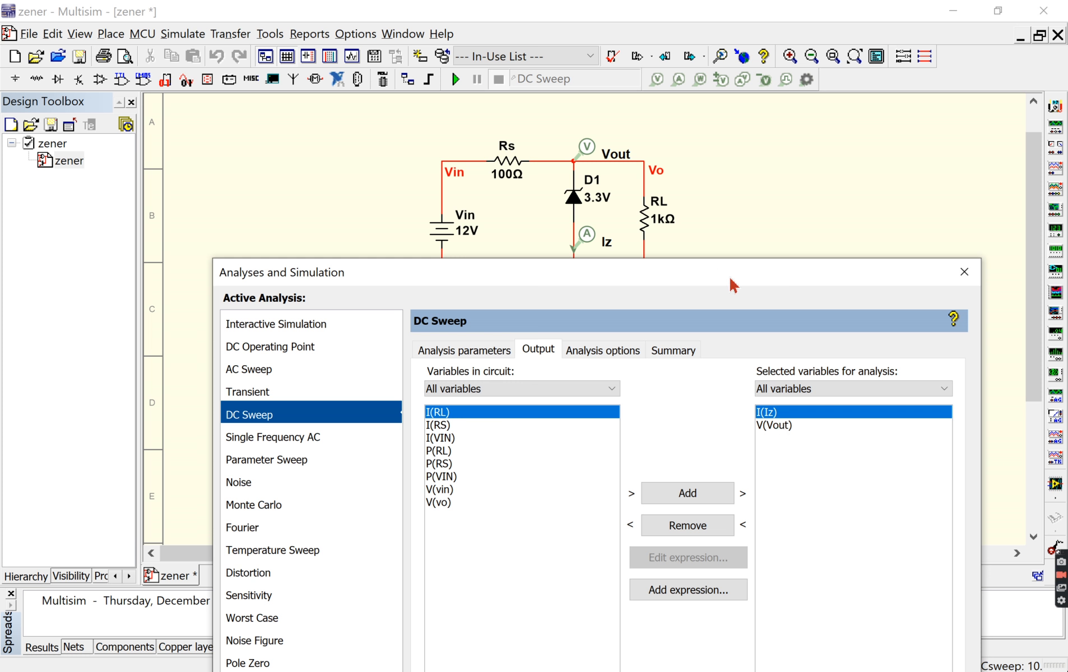
left_click_drag(733, 286, 638, 52)
left_click(610, 655)
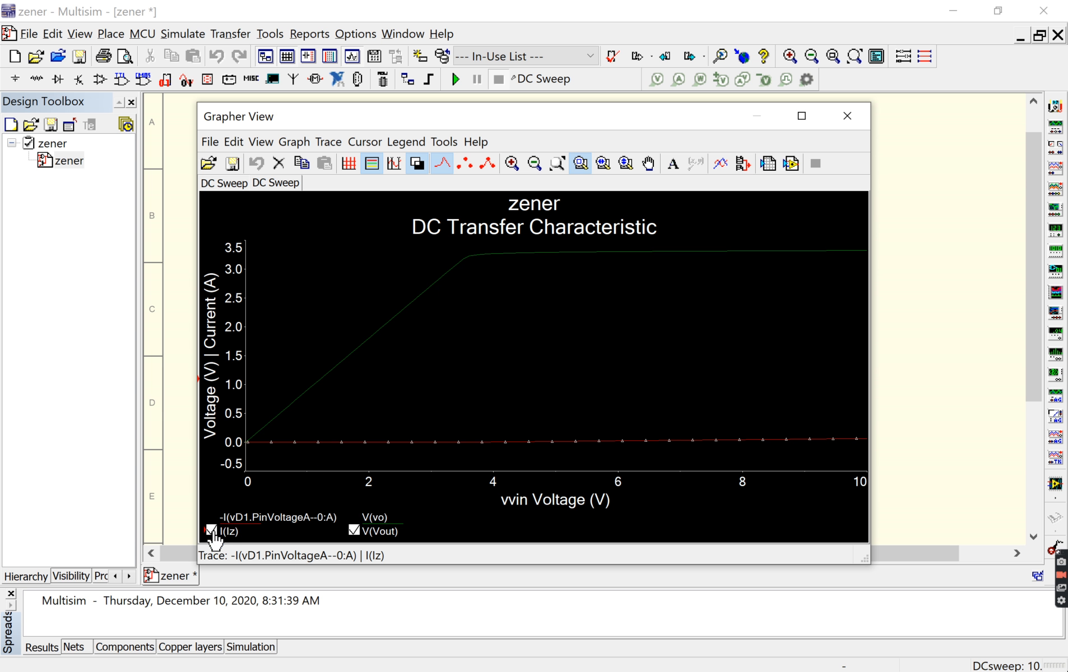
Step: Hide the V(Vout) trace, fit the graph to the I(Iz) trace, and look at the traces offered for Excel export without exporting
left_click(354, 531)
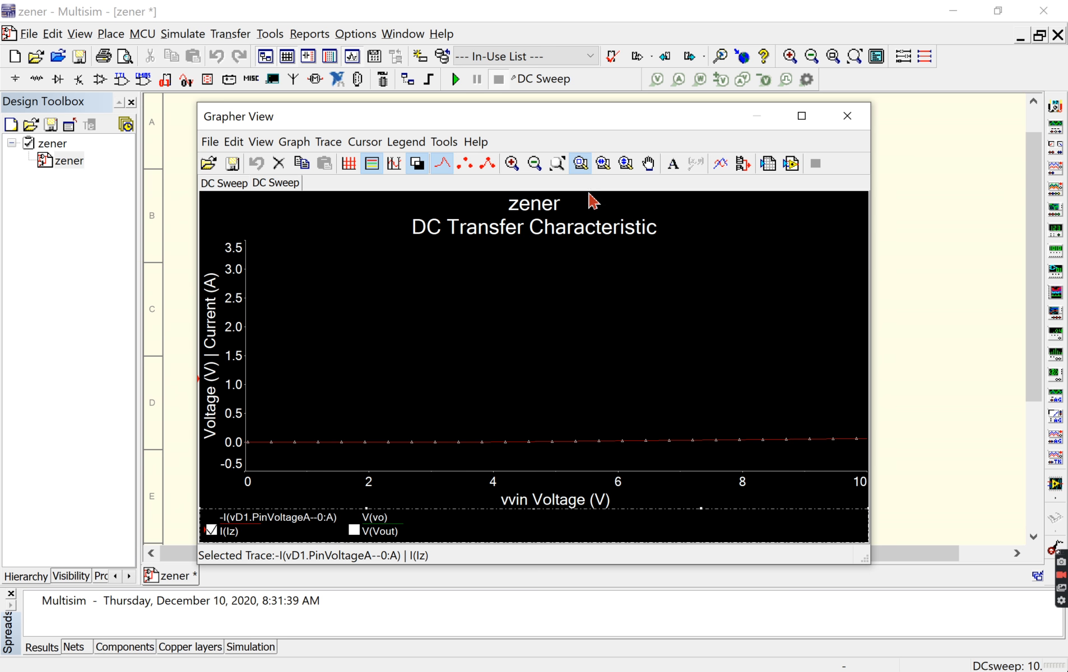
left_click(557, 163)
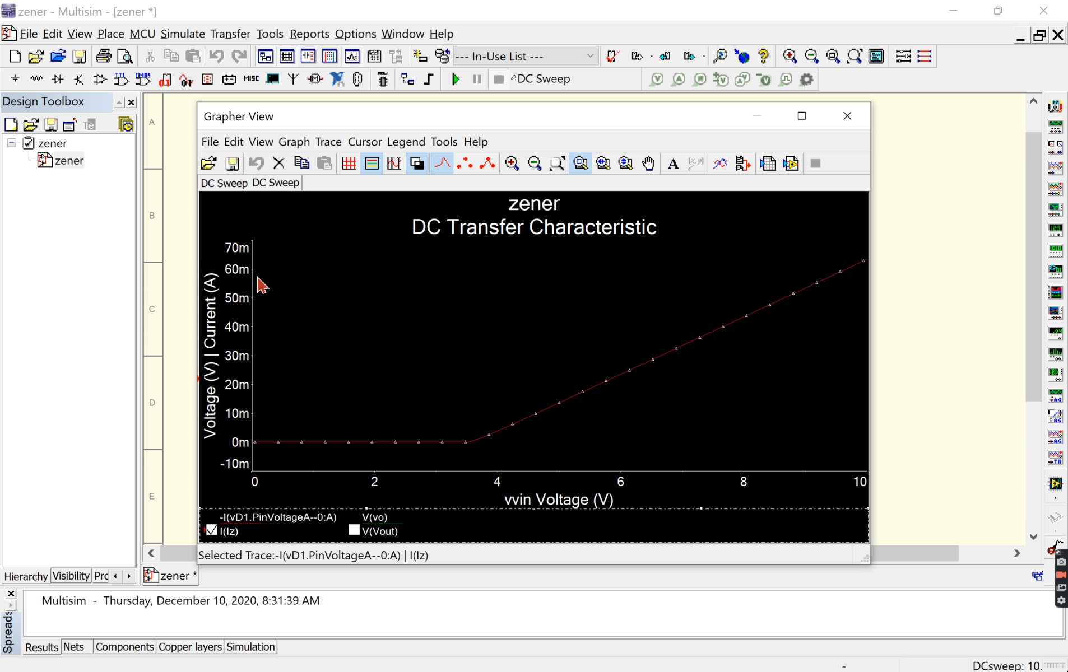
left_click(770, 169)
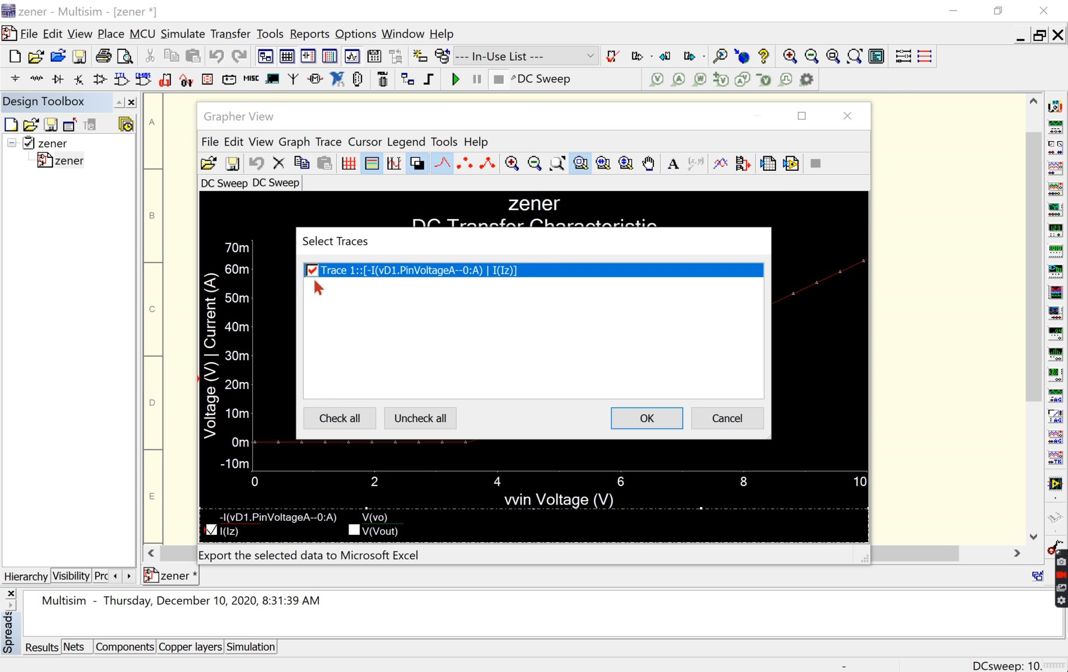
left_click(739, 421)
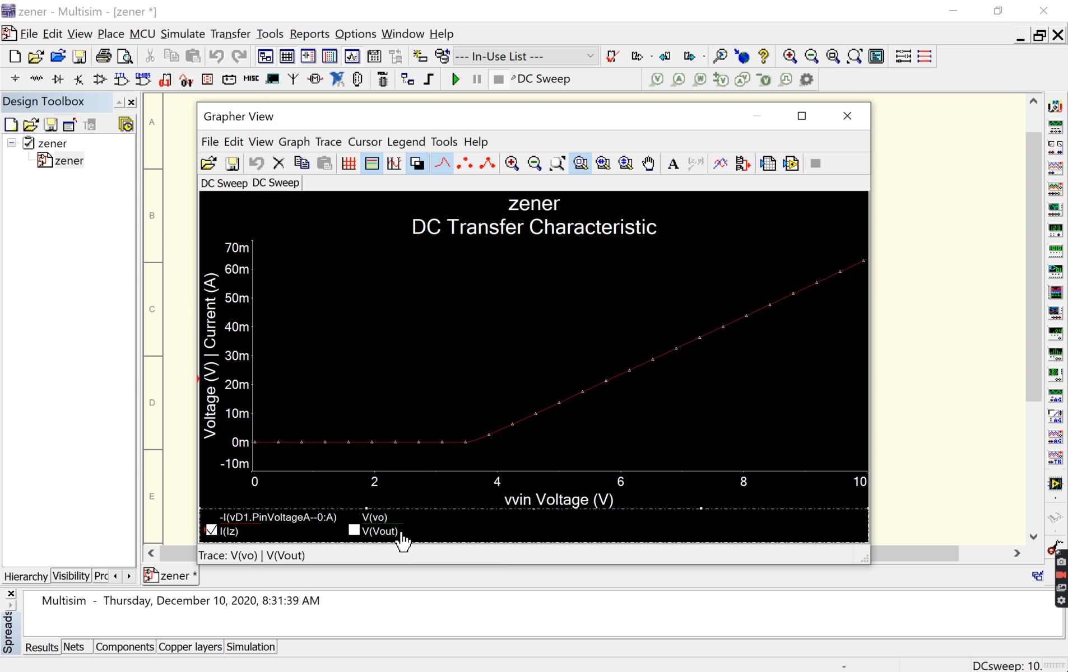
Step: Show the V(Vout) trace again and export both the I(Iz) and V(Vout) traces to a new Excel worksheet
left_click(354, 530)
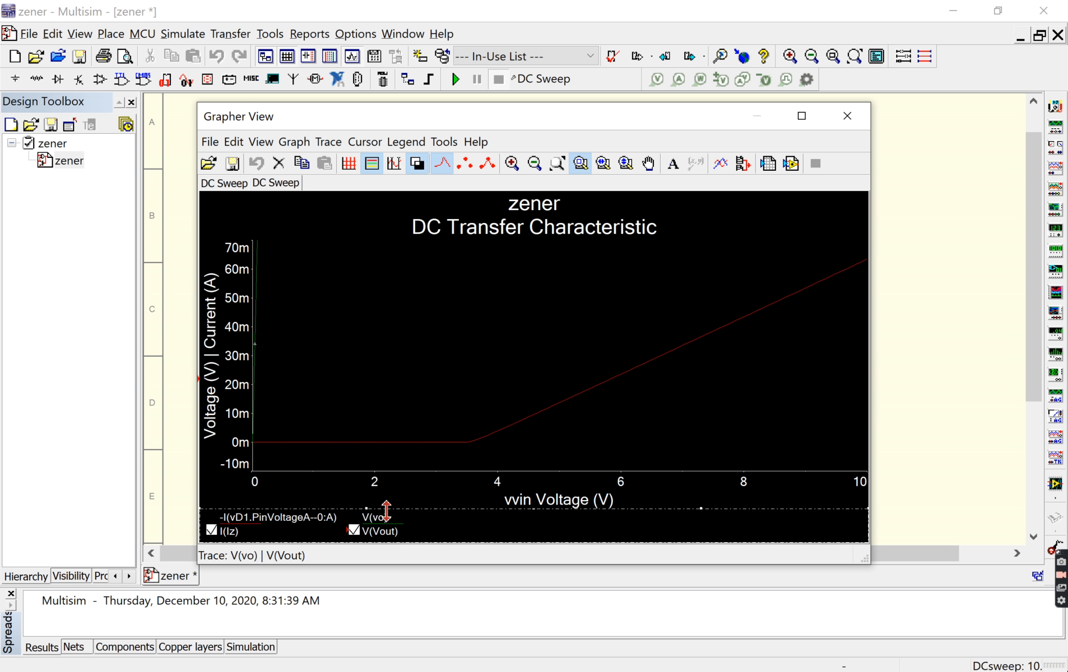
left_click(769, 164)
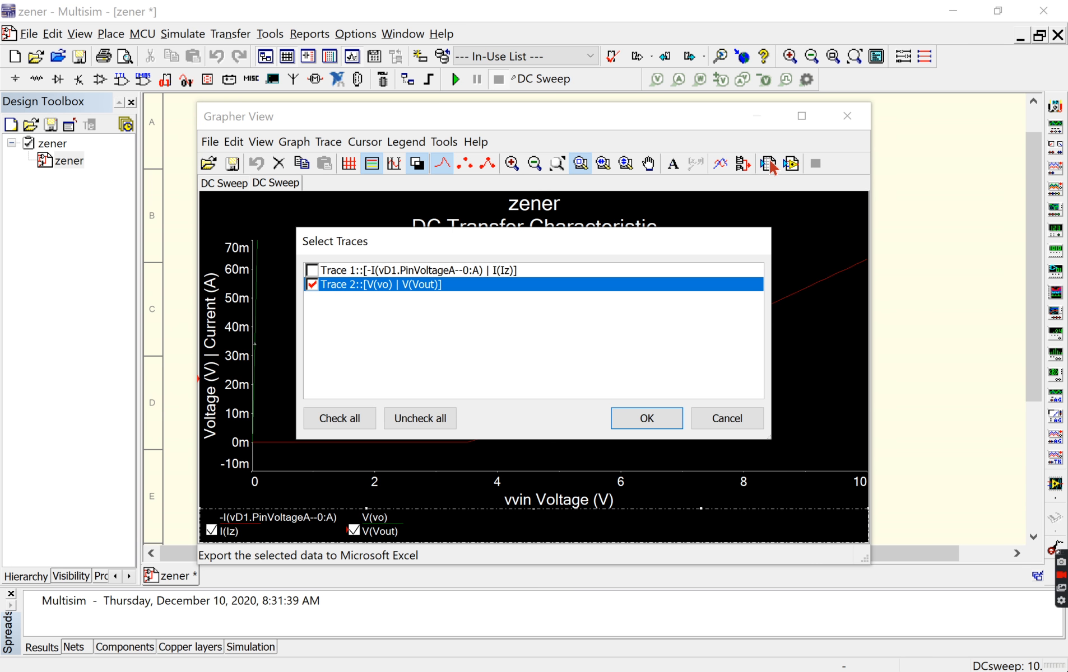
left_click(312, 271)
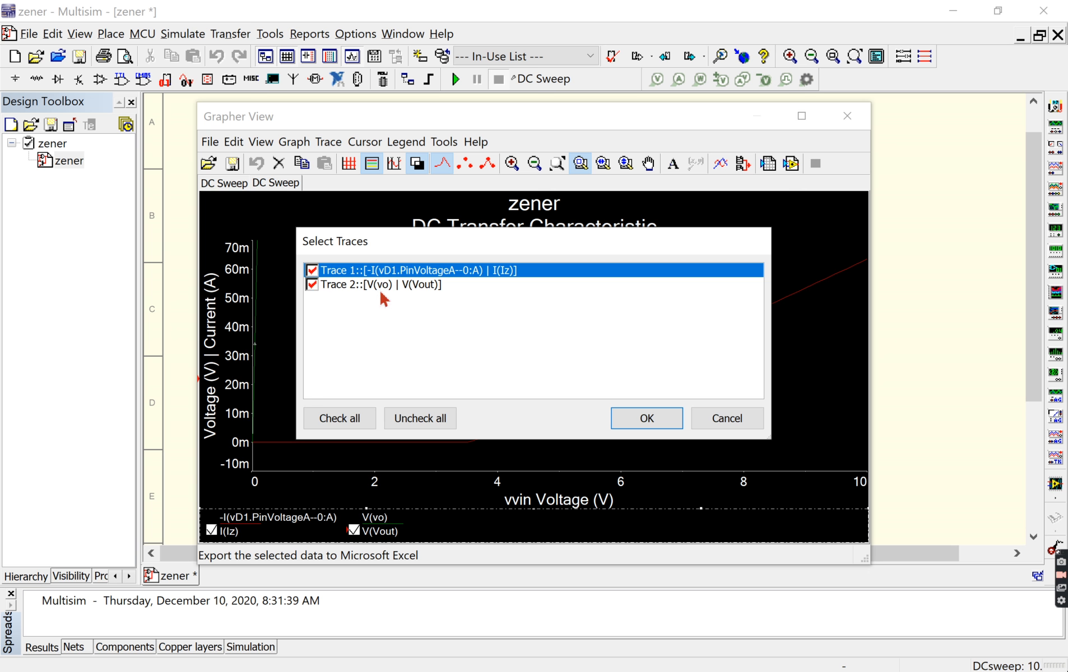
left_click(662, 421)
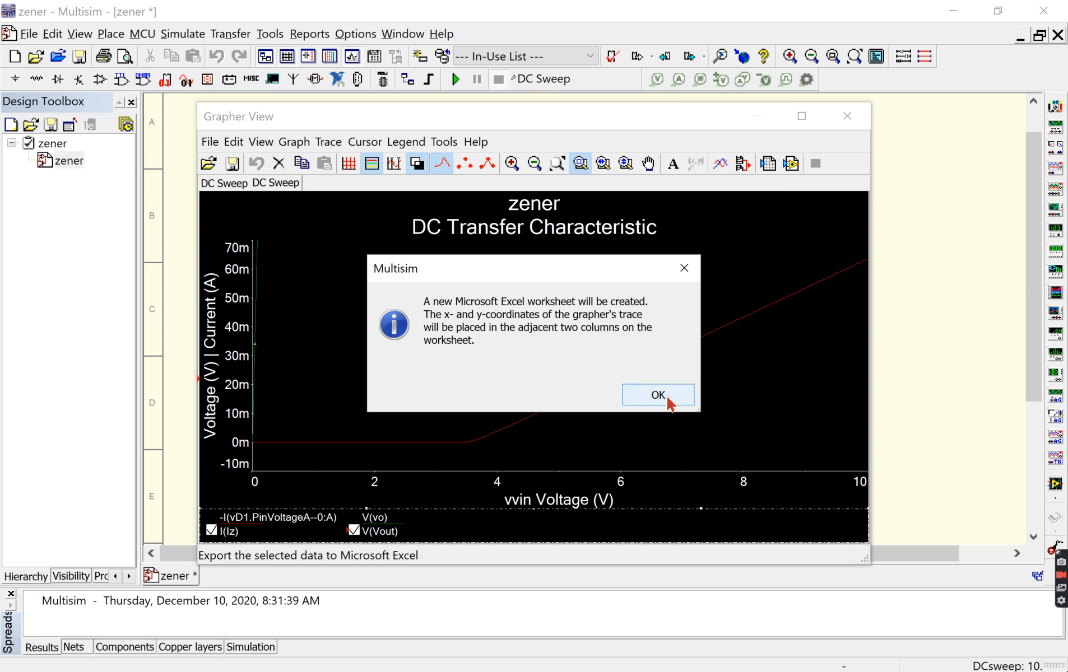
left_click(668, 401)
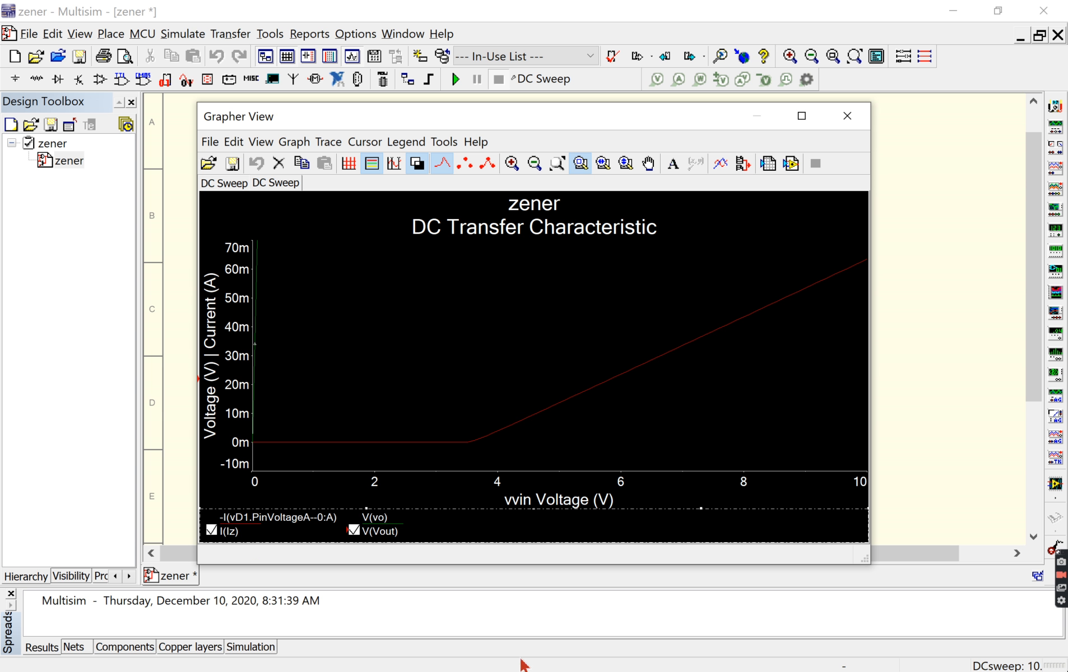
Step: Switch to the exported Sheet1 workbook in Excel and maximize its window
mouse_move(507, 670)
left_click(537, 616)
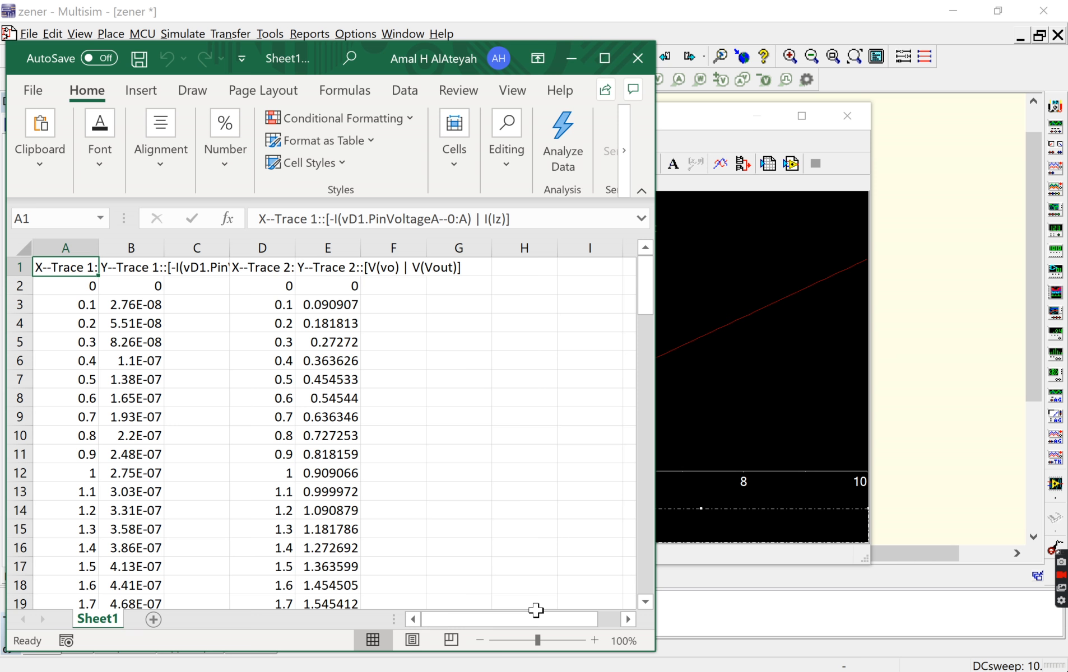
left_click(604, 57)
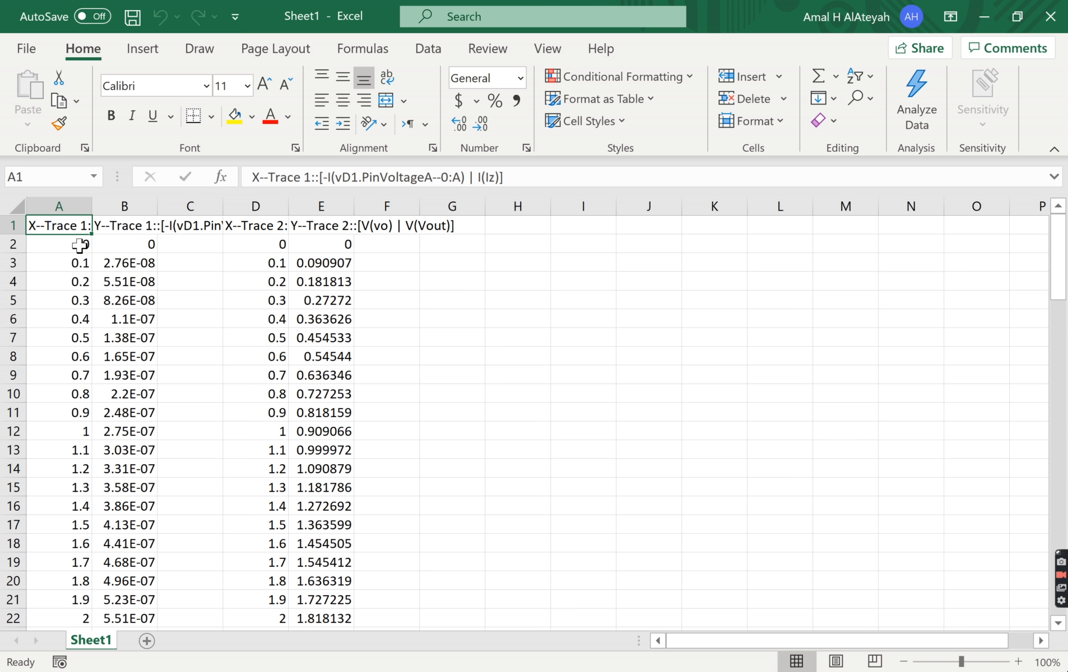
Step: Delete column A, which holds the X values of Trace 1
left_click(61, 205)
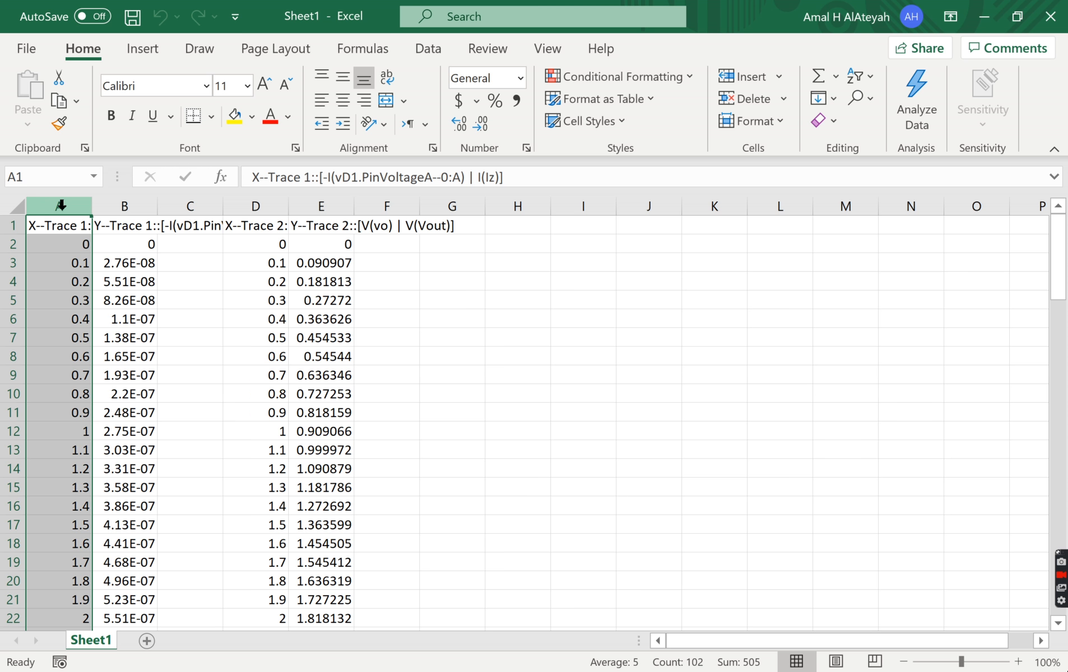
right_click(65, 208)
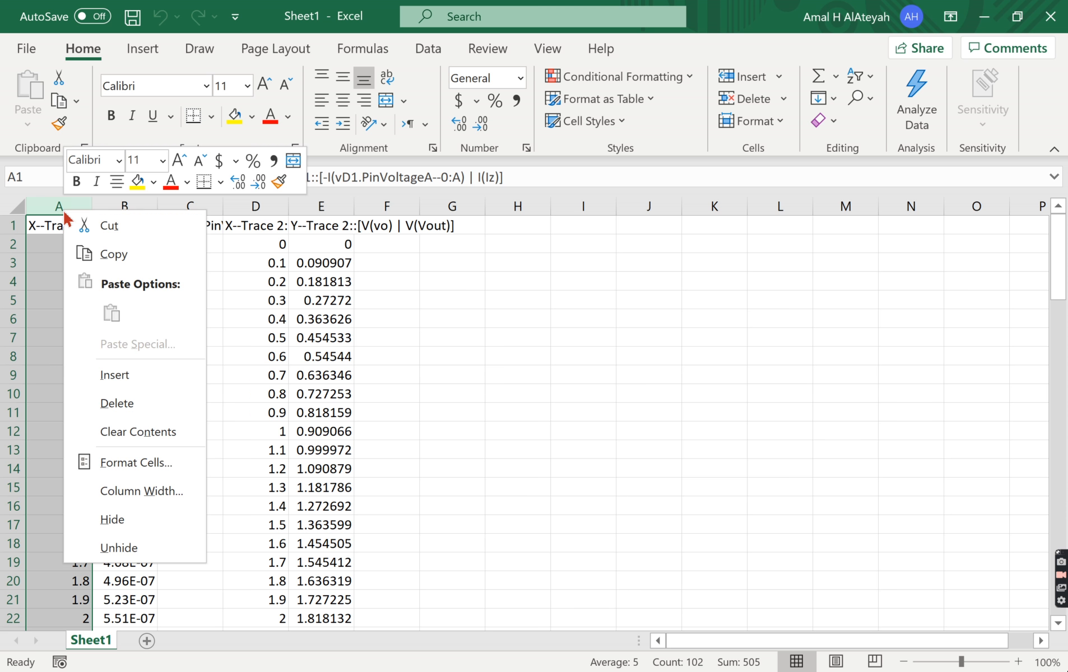
left_click(152, 395)
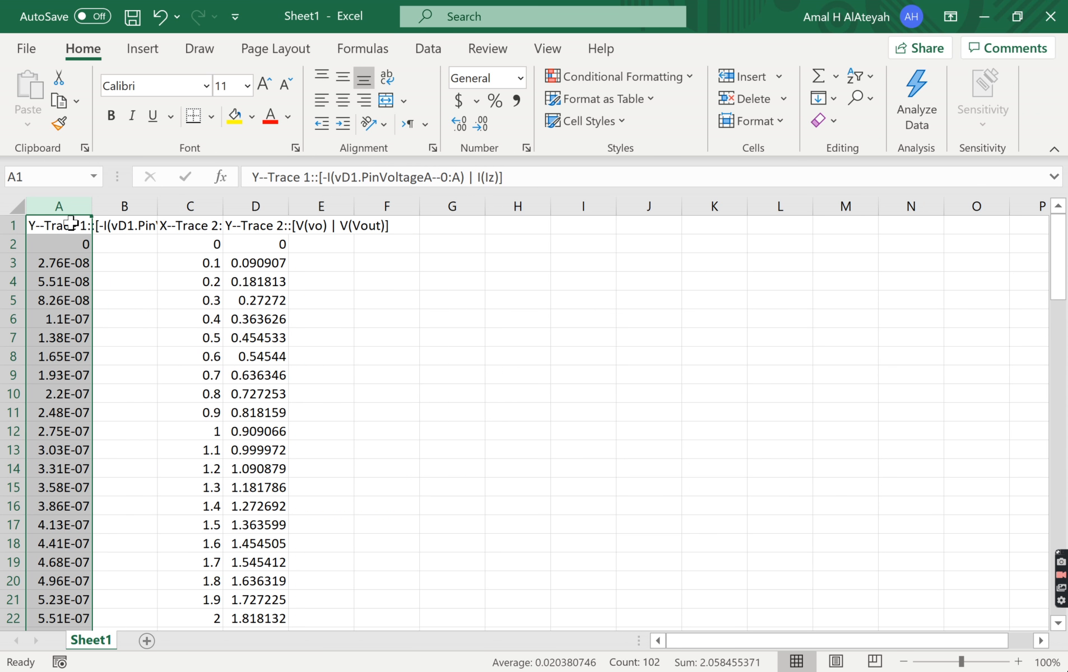
Step: Replace the Trace 1 Y header in cell A1 with "Iz [A]"
left_click(66, 224)
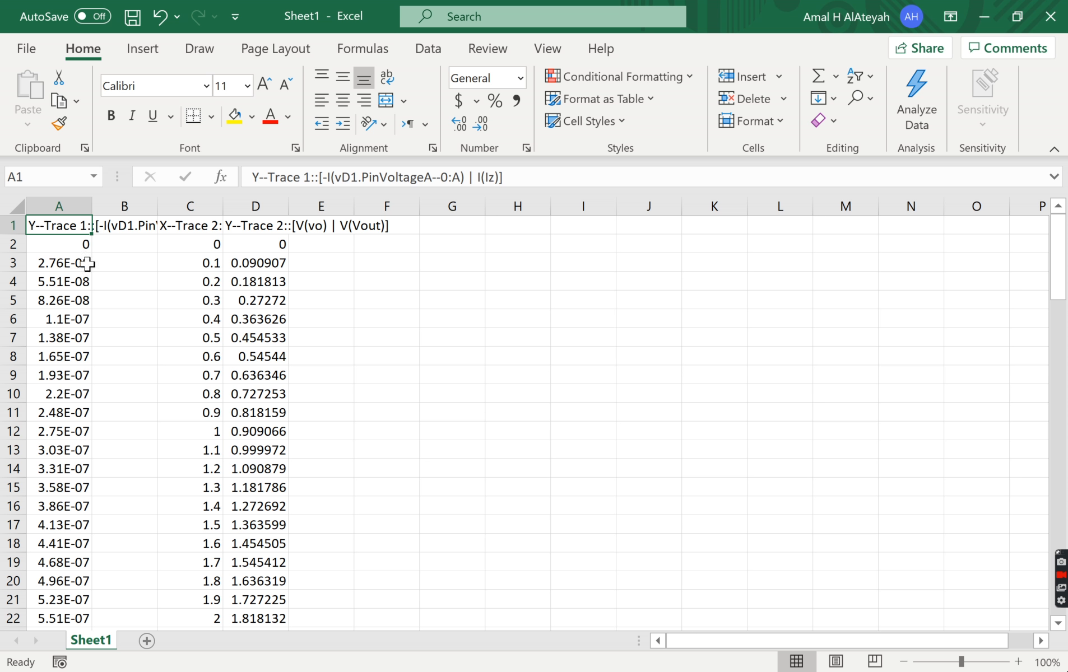
type("I")
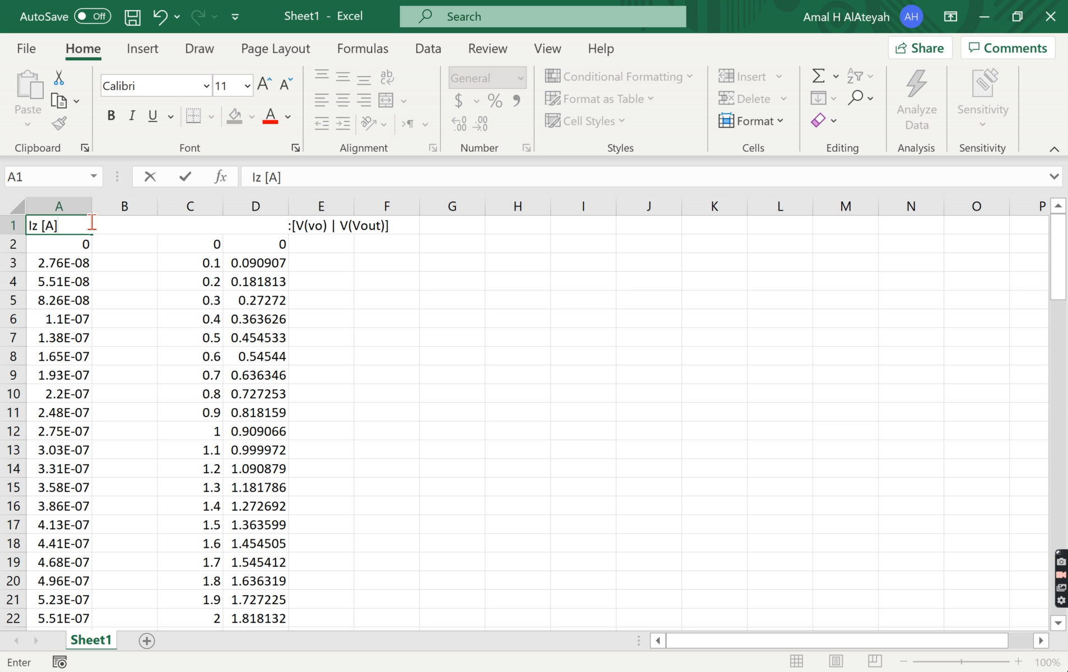
type("z [A]")
key("Return")
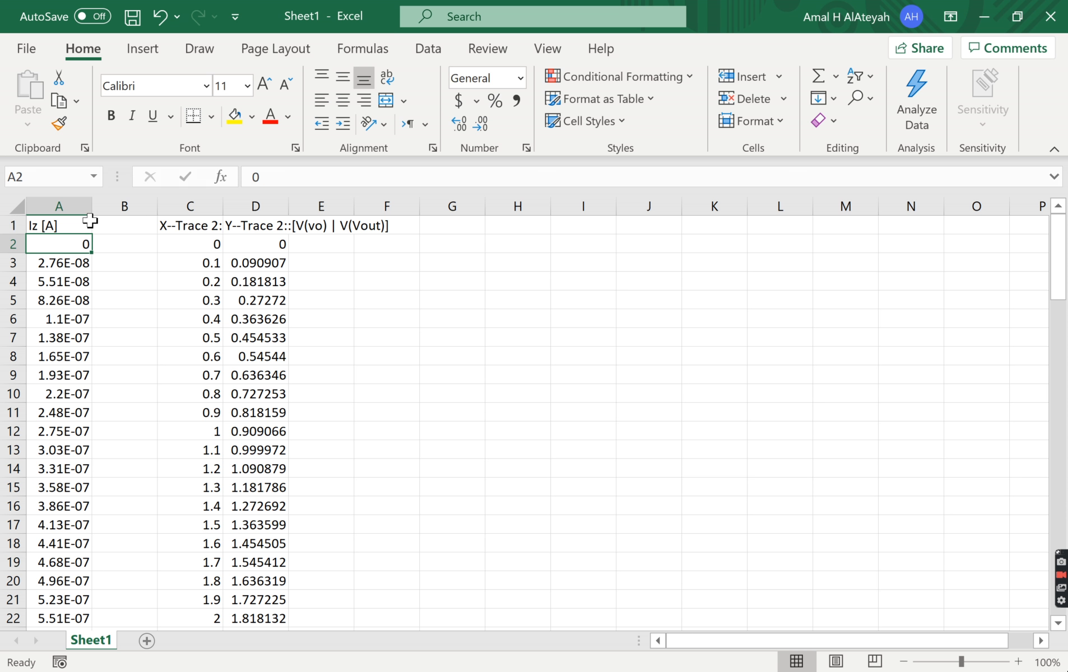
Step: Delete column C, which holds the X values of Trace 2
left_click(144, 230)
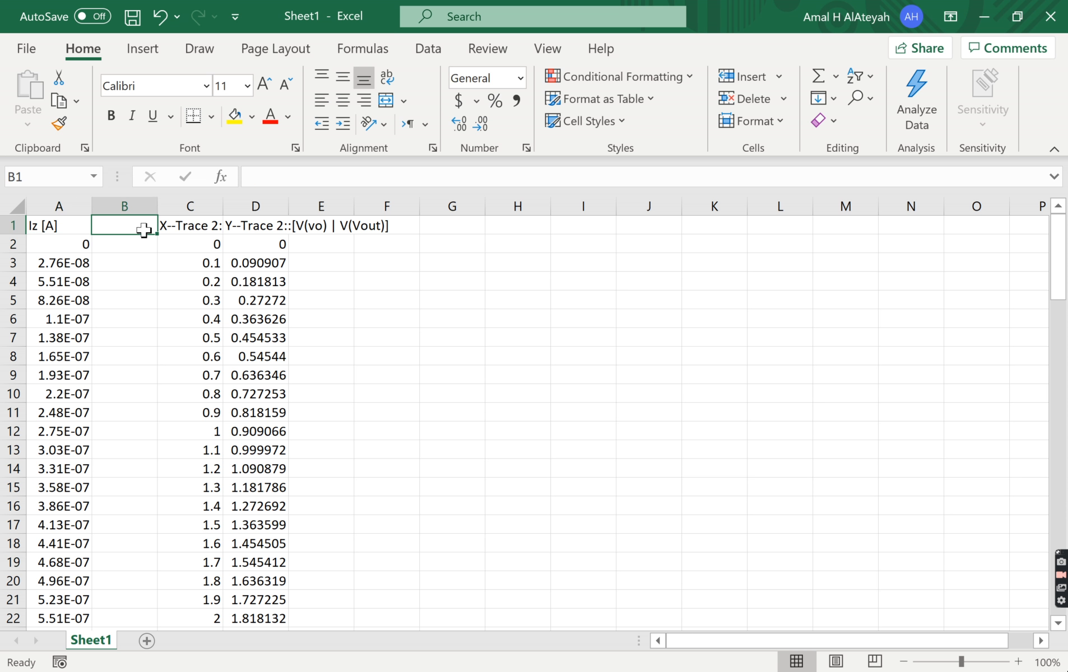
left_click(190, 206)
right_click(192, 208)
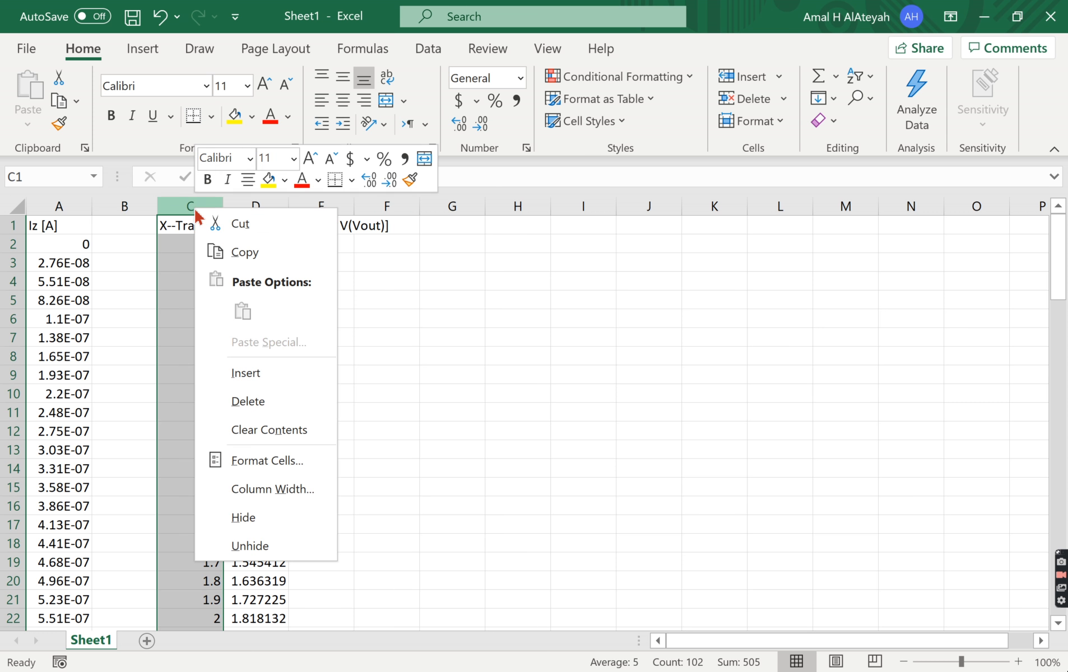
left_click(269, 401)
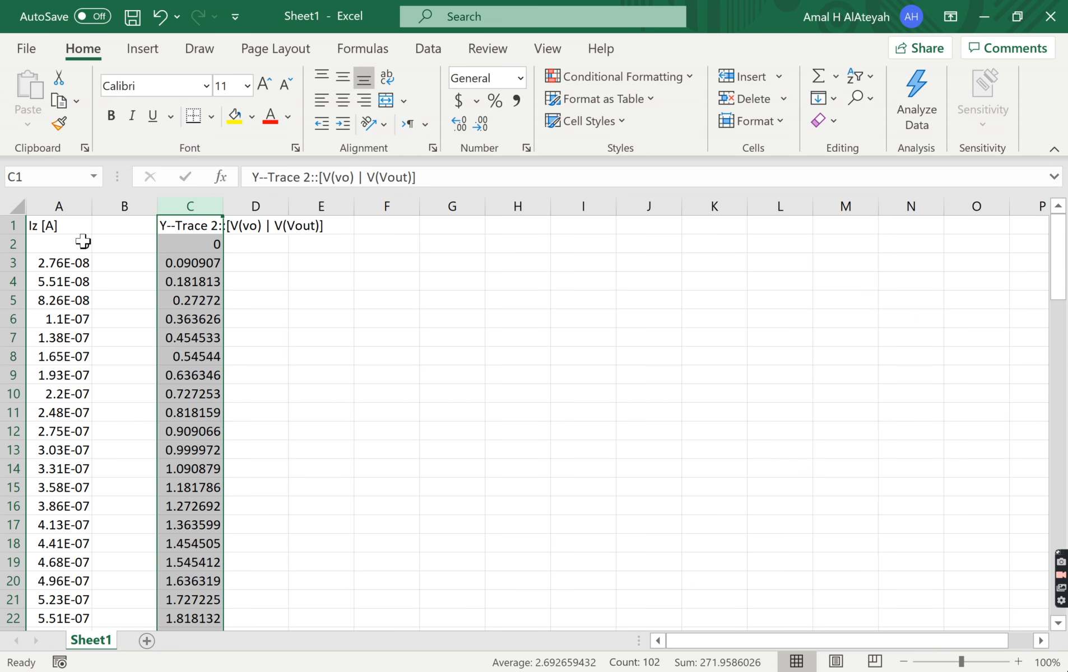
Step: Replace the Trace 2 Y header in cell C1 with "Vout [V]"
left_click(208, 225)
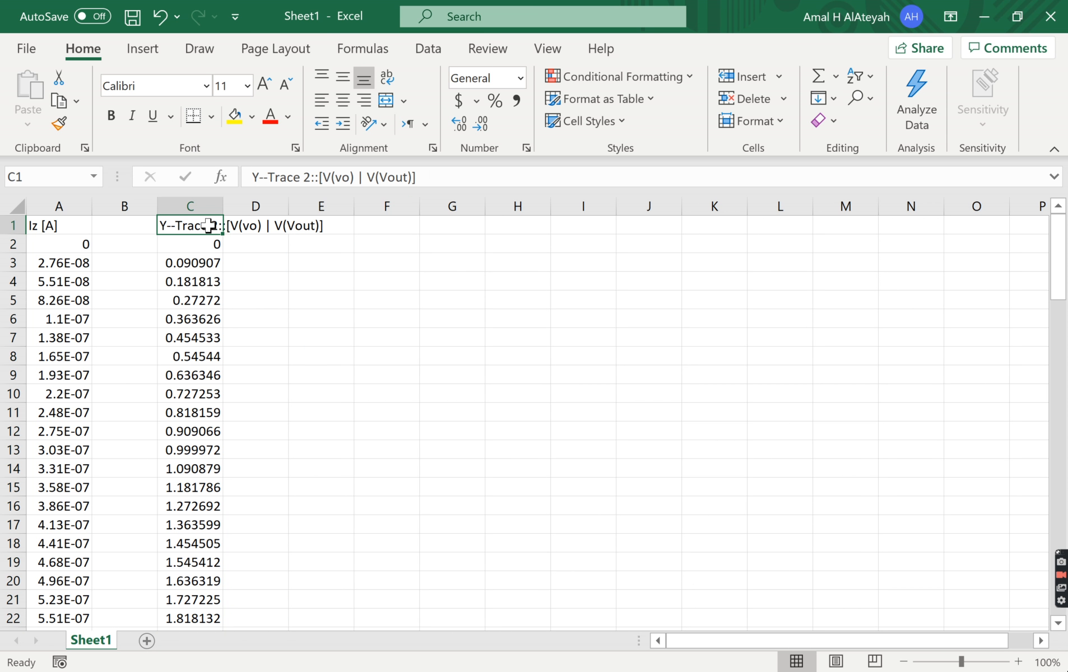
type("Vo")
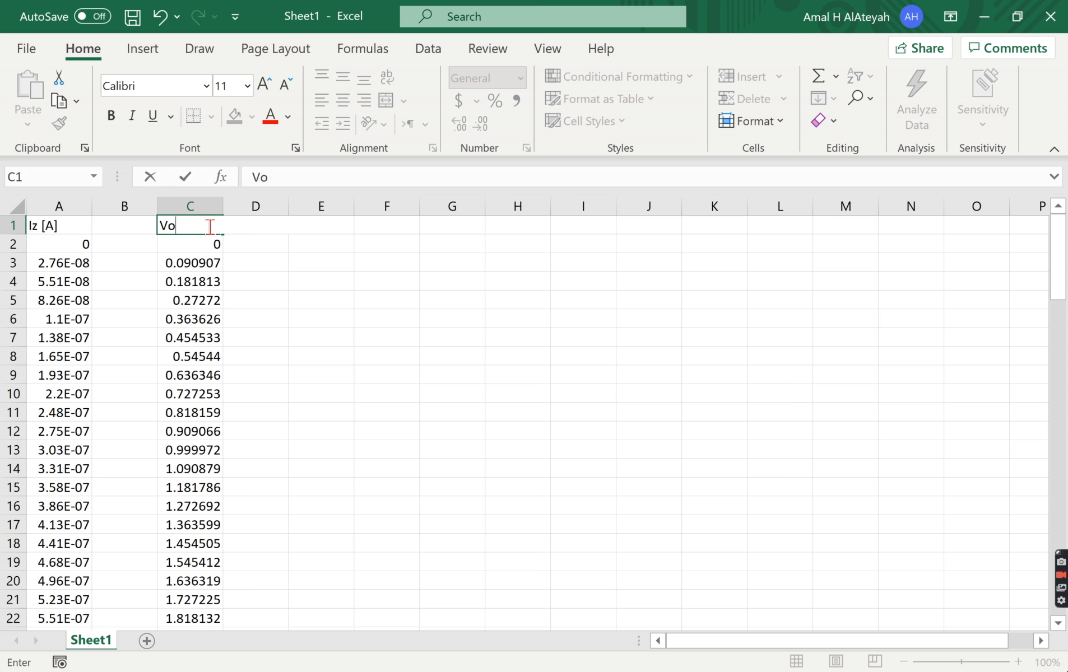
type("out [V]")
key("Return")
Step: Transfer the Vout [V] data from column C to the empty column B
left_click(200, 207)
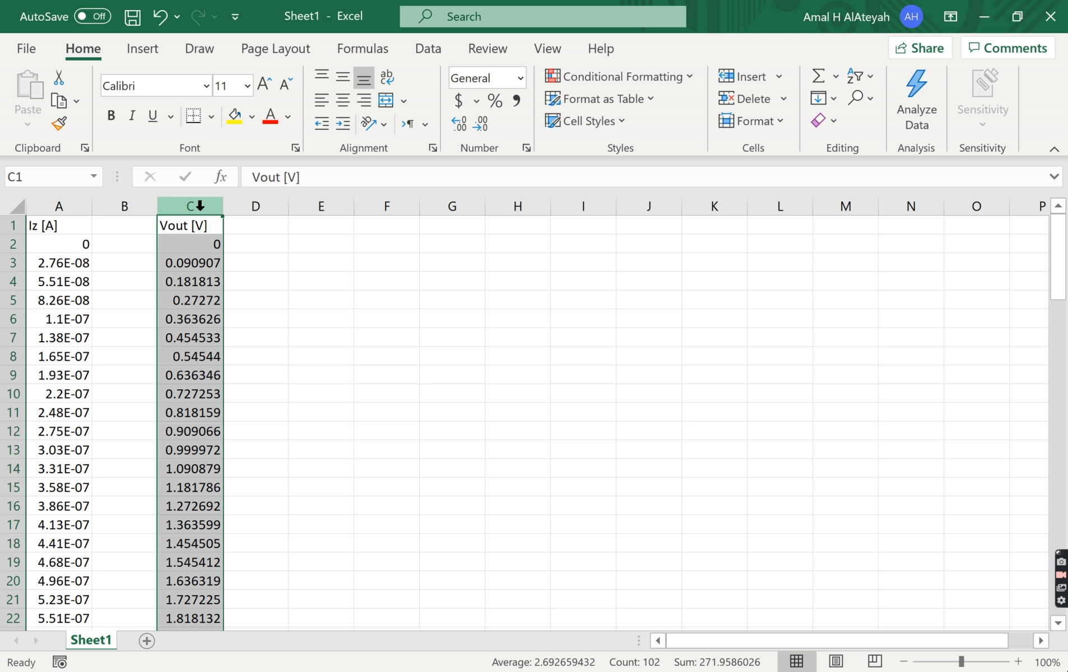
key("ctrl+c")
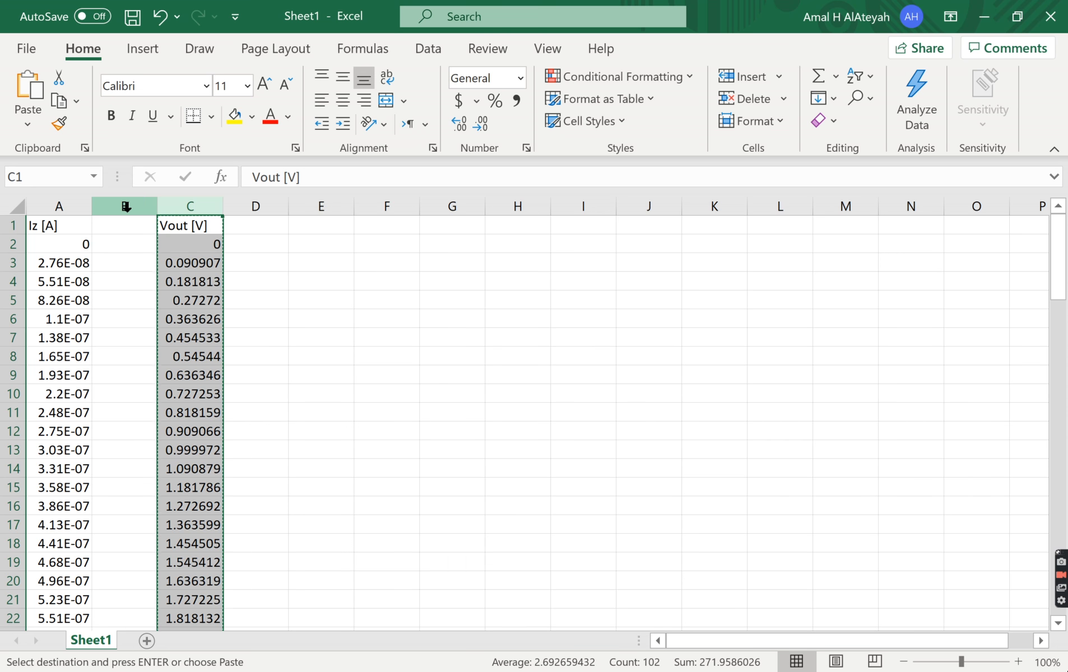
left_click(125, 206)
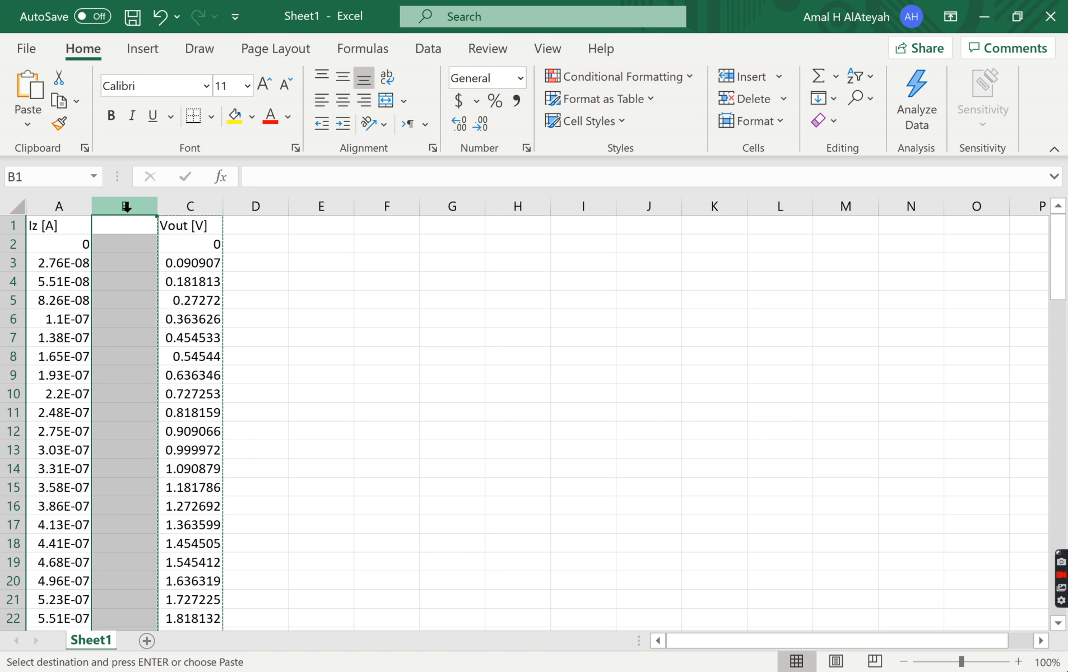
key("ctrl+v")
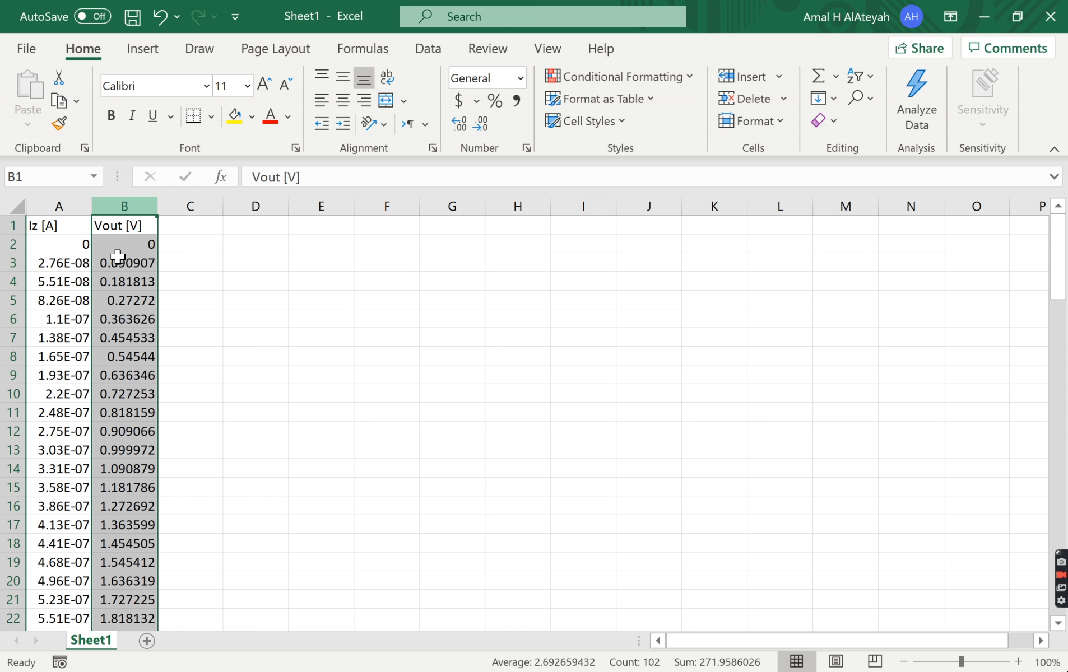
Step: Move the Iz [A] data from column A to column C, beside the Vout [V] values
left_click(63, 205)
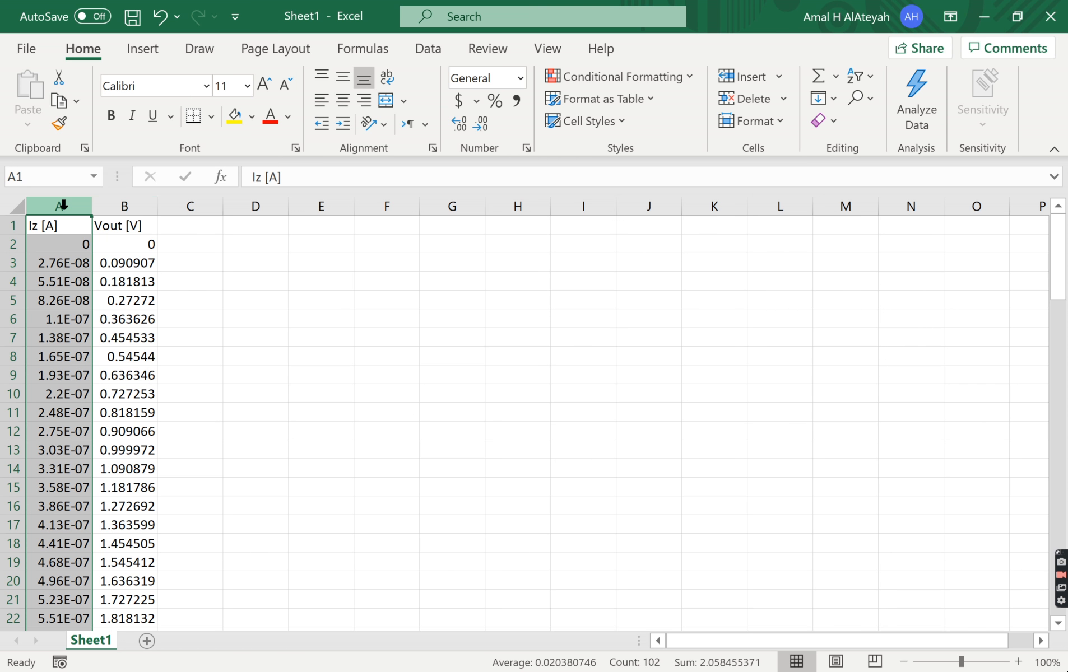
key("ctrl+x")
left_click(190, 206)
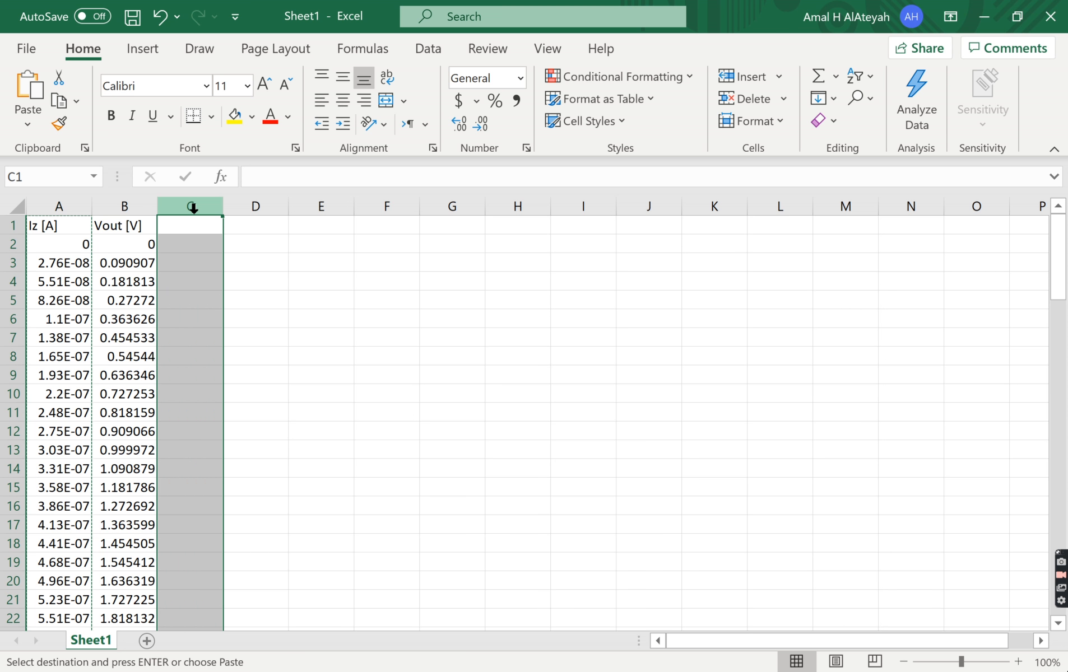
key("ctrl+v")
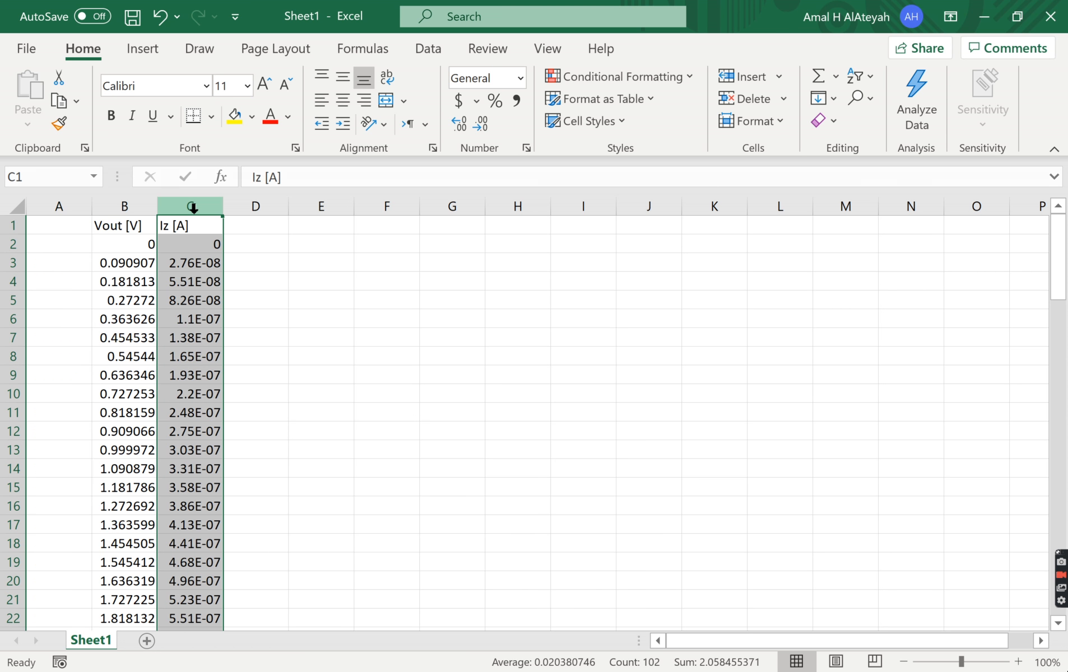
left_click(125, 231)
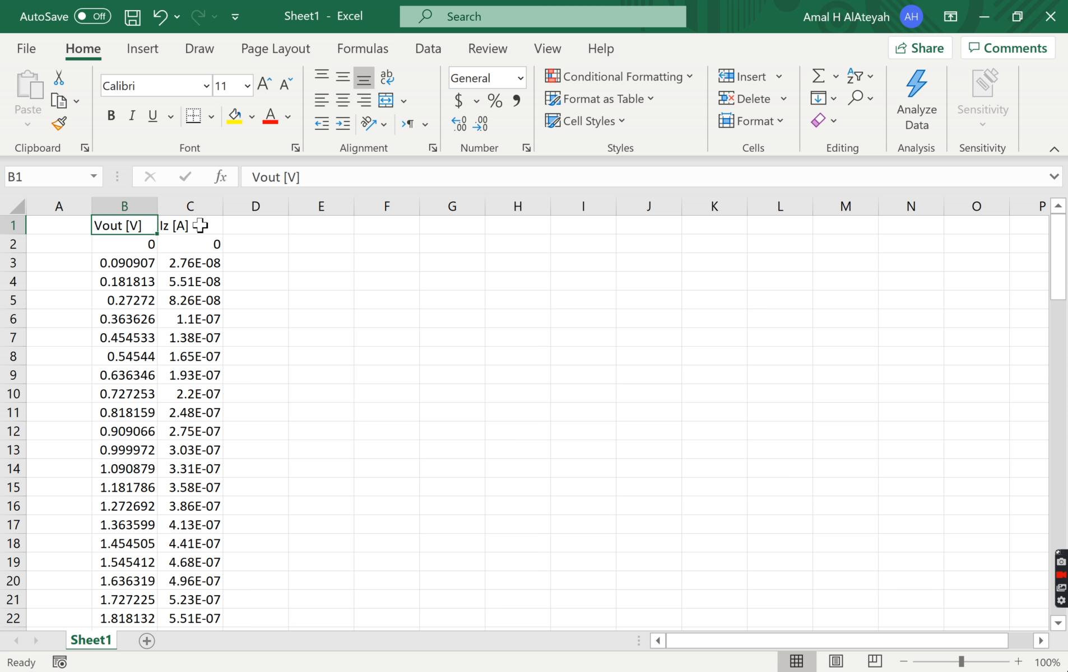
Step: Insert a Scatter with Smooth Lines chart of the Vout [V] and Iz [A] columns and make it slightly taller
left_click(200, 225)
left_click_drag(139, 205, 167, 209)
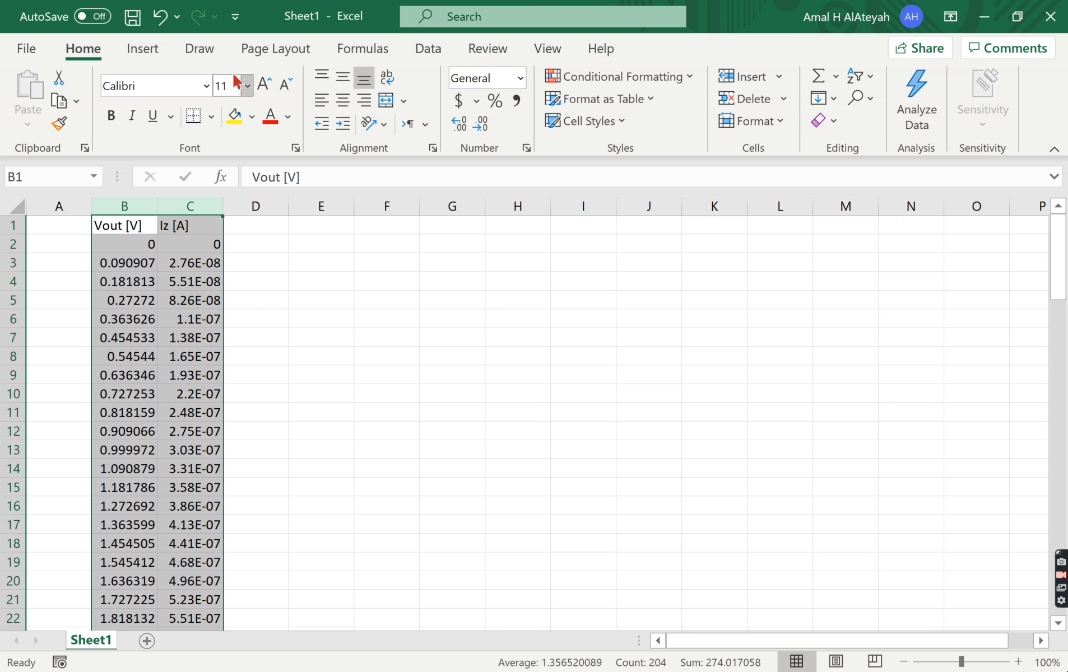
left_click(157, 50)
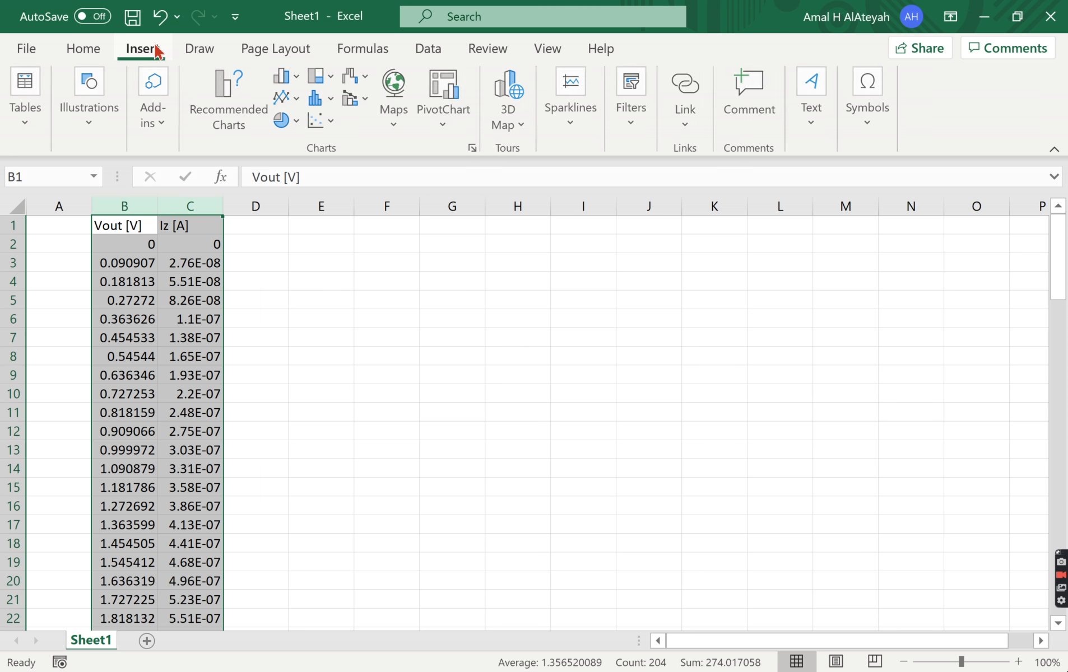
left_click(328, 124)
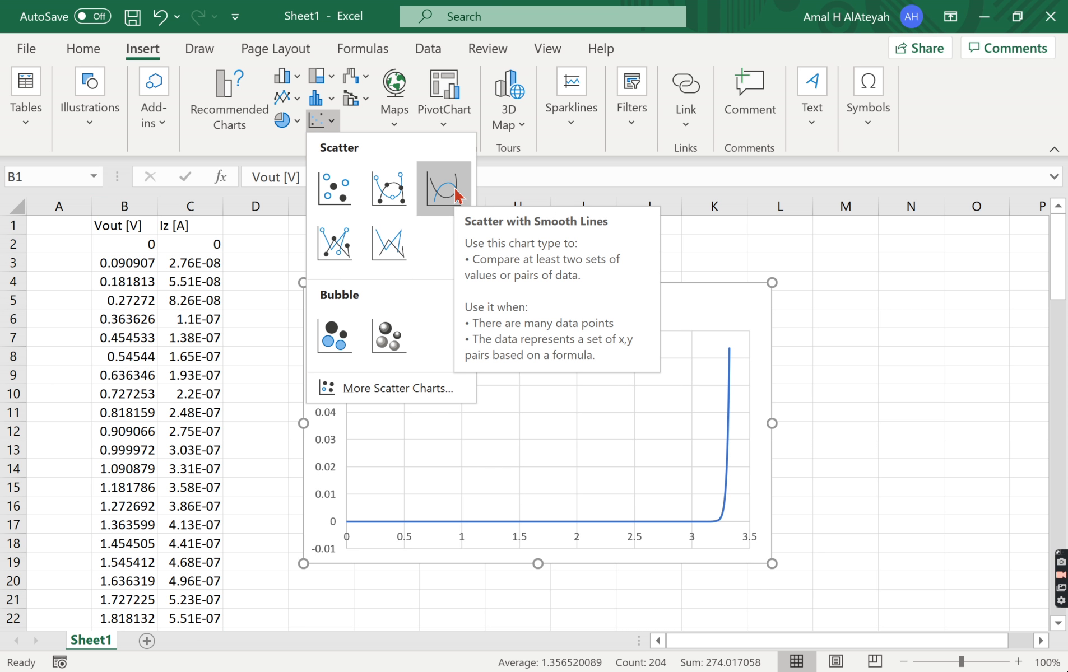
left_click(458, 197)
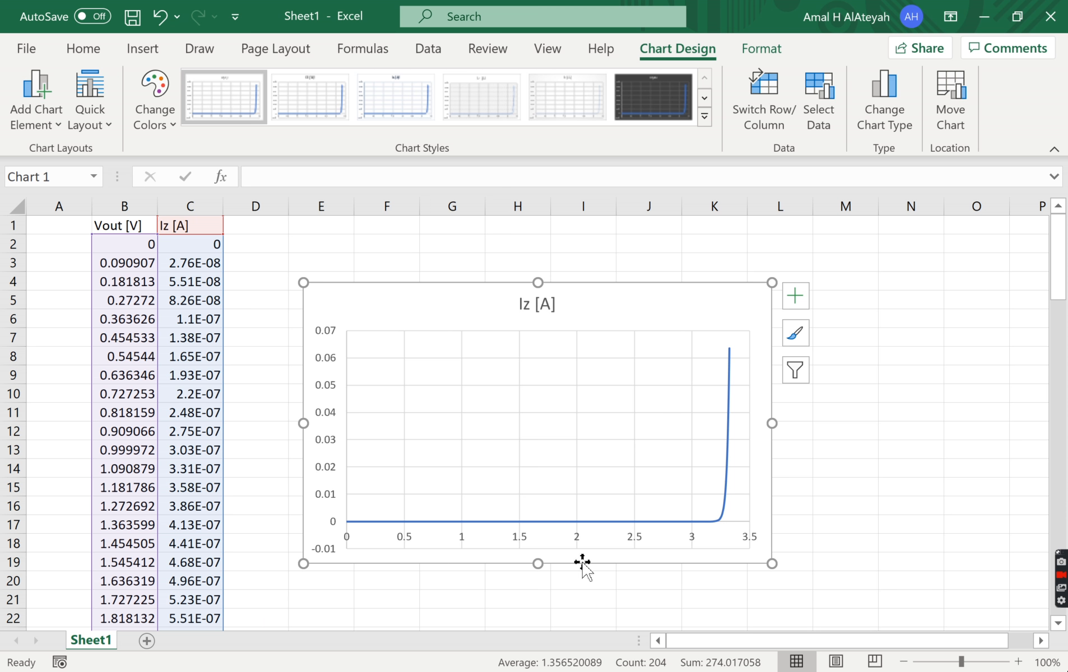
left_click_drag(540, 566, 544, 586)
double_click(532, 574)
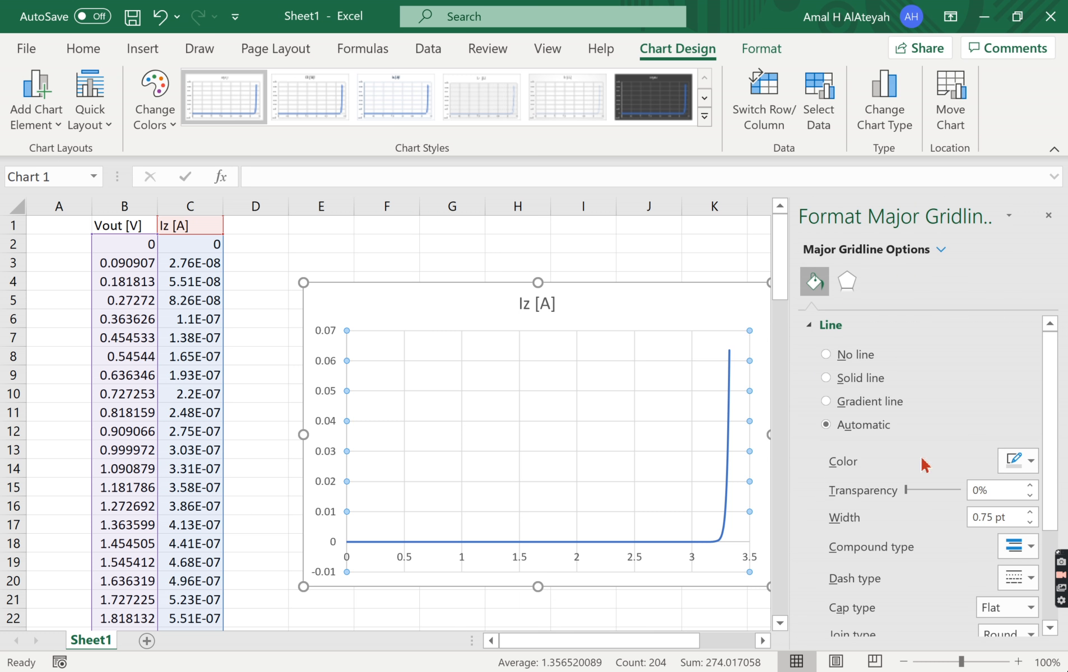
scroll(922, 374, "down", 5)
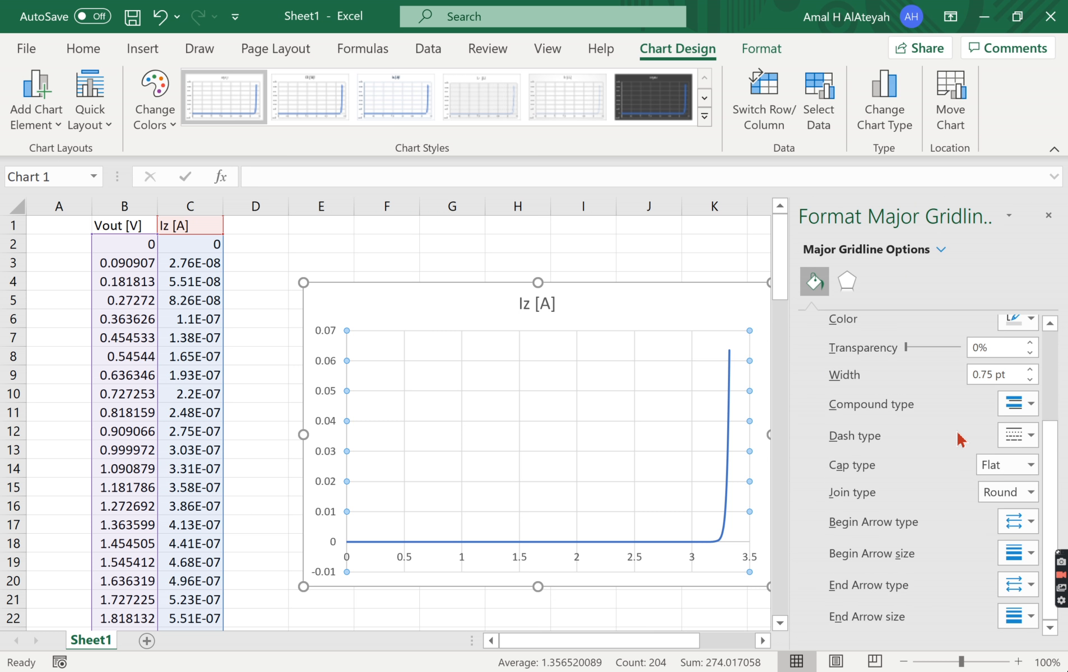
left_click(504, 567)
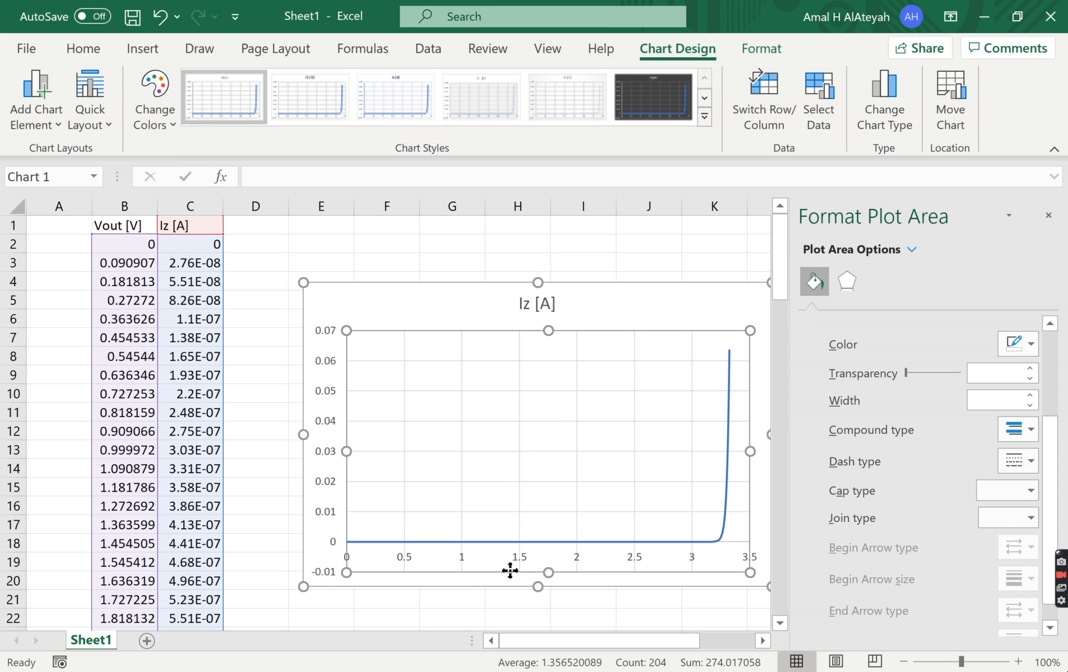
Step: Change the chart title to "Iz [A] versus Vout [V]" and shift the chart slightly closer to the data columns
left_click(549, 304)
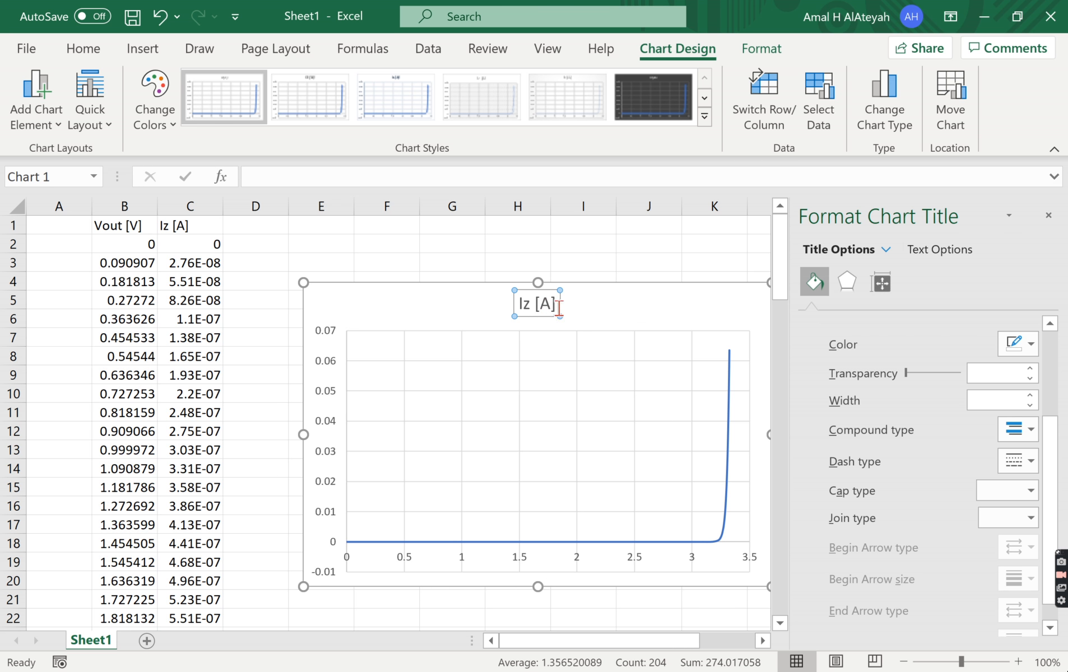
type("ve")
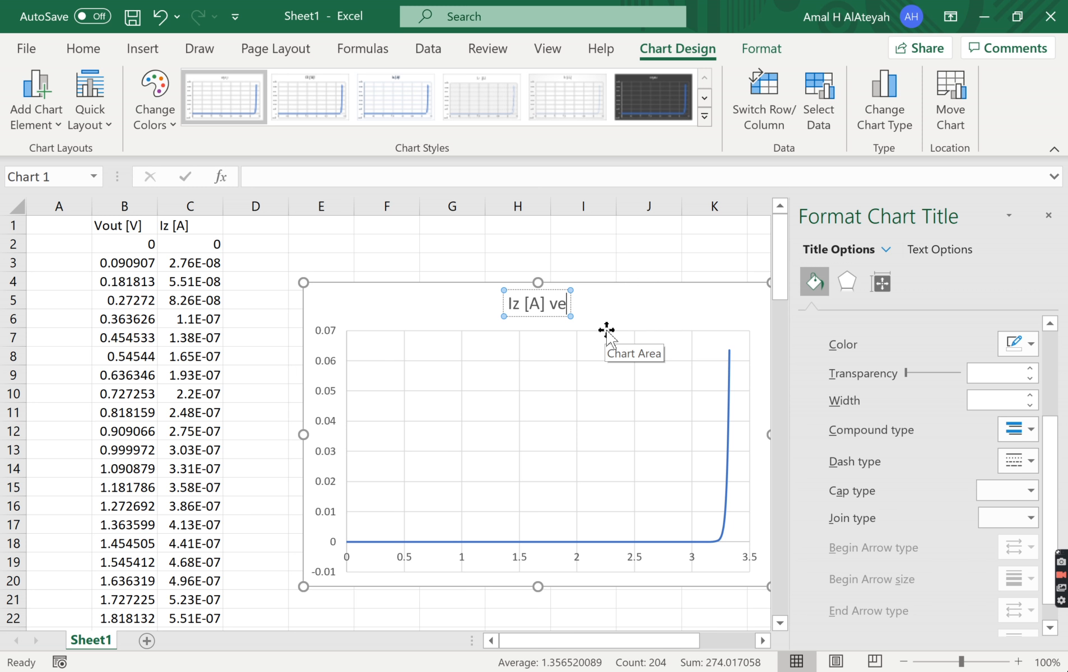
type("rsus Vou")
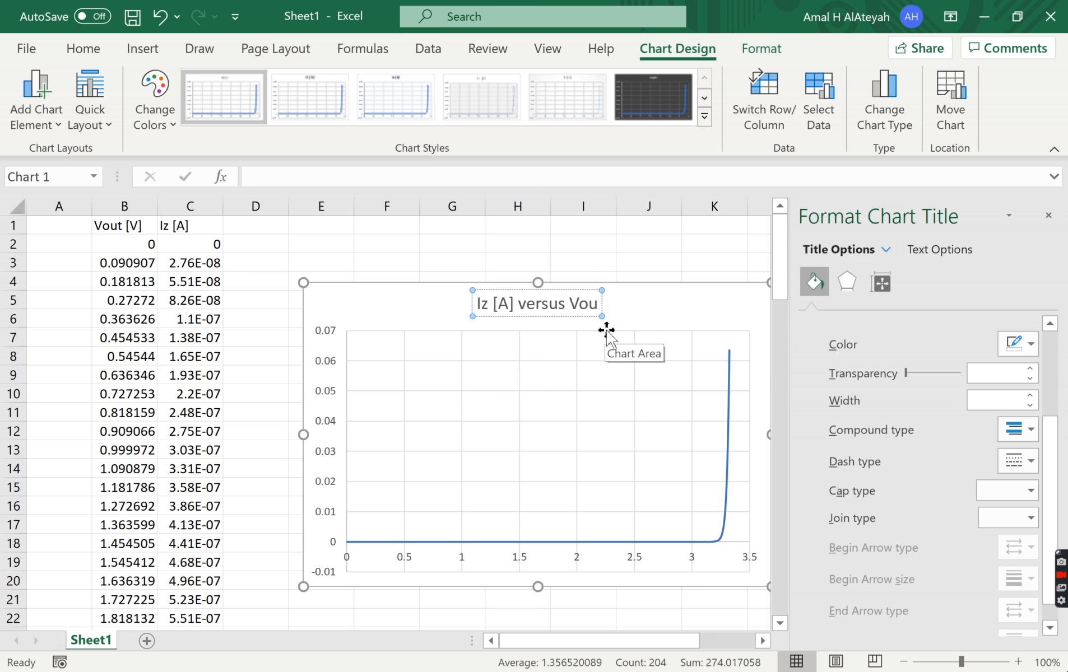
type("t [V]")
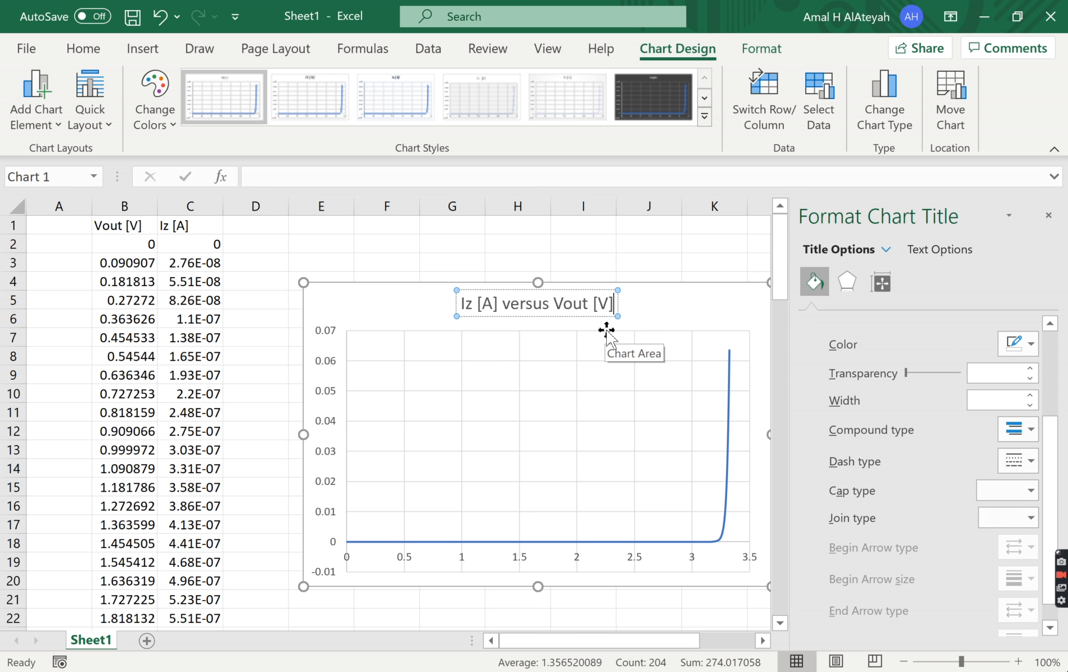
left_click(693, 303)
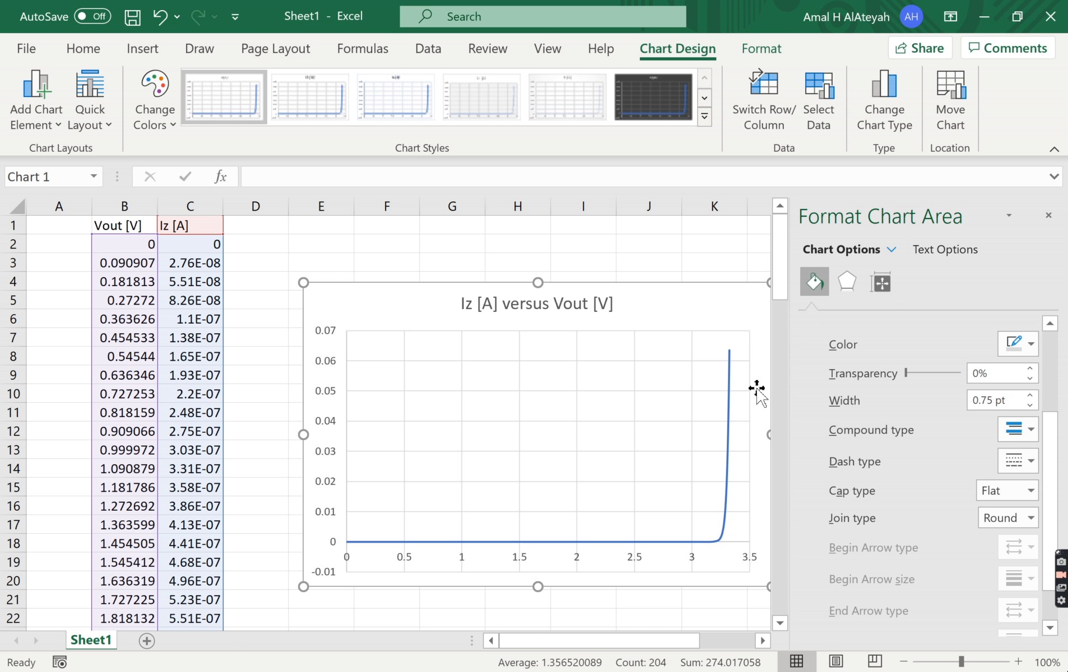
left_click_drag(711, 306, 684, 291)
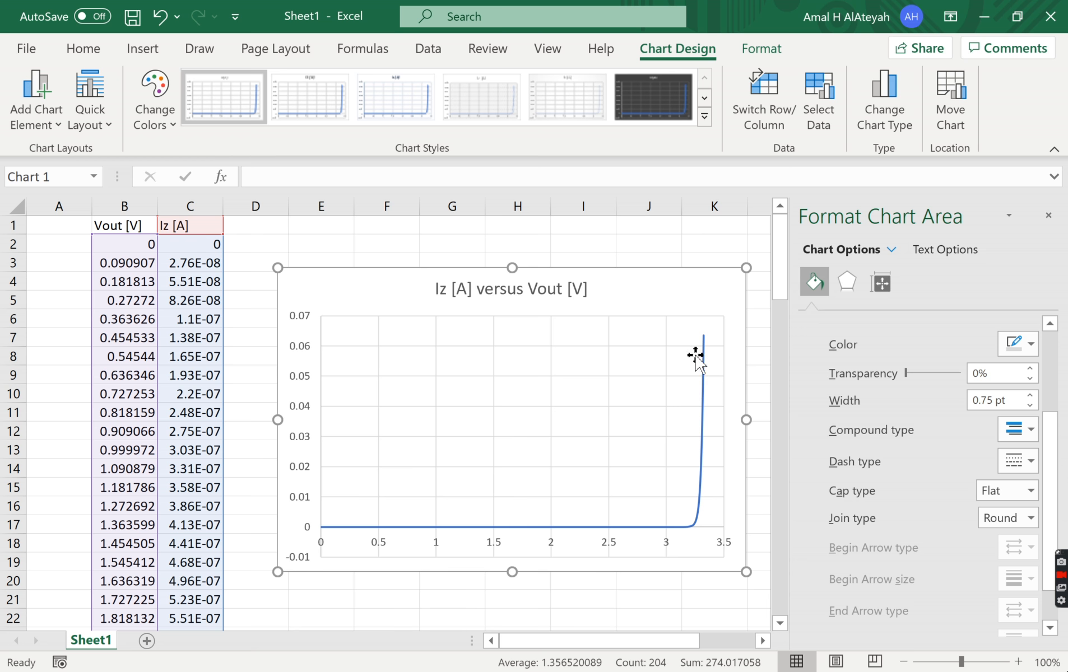
Step: Read the coordinates of the curve near its upper end and at the knee where the current starts rising
mouse_move(703, 342)
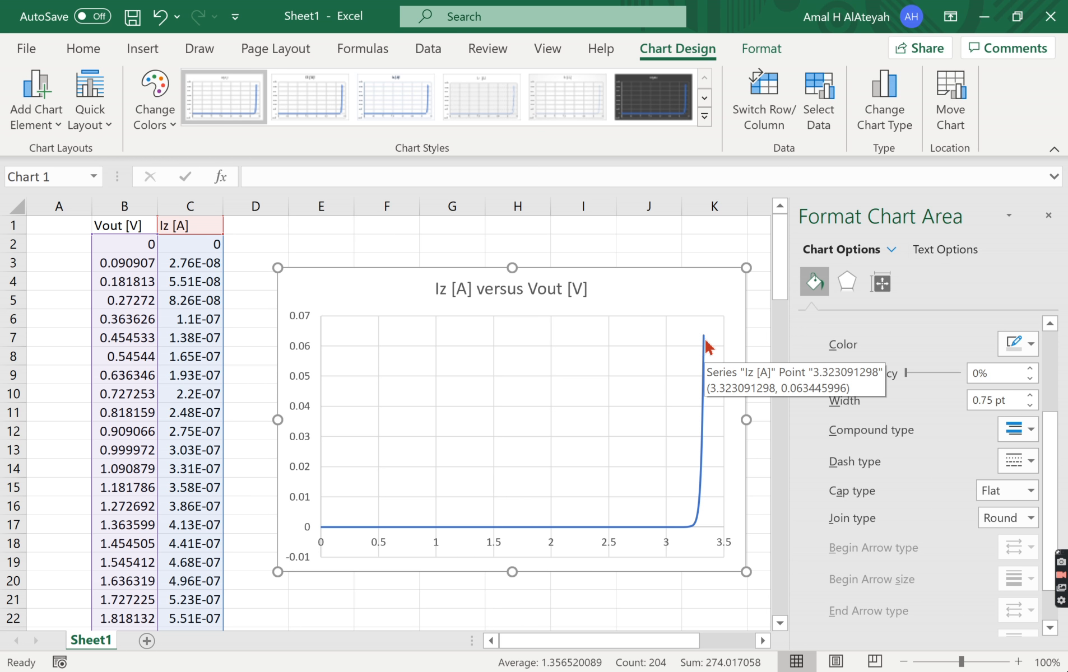
mouse_move(697, 527)
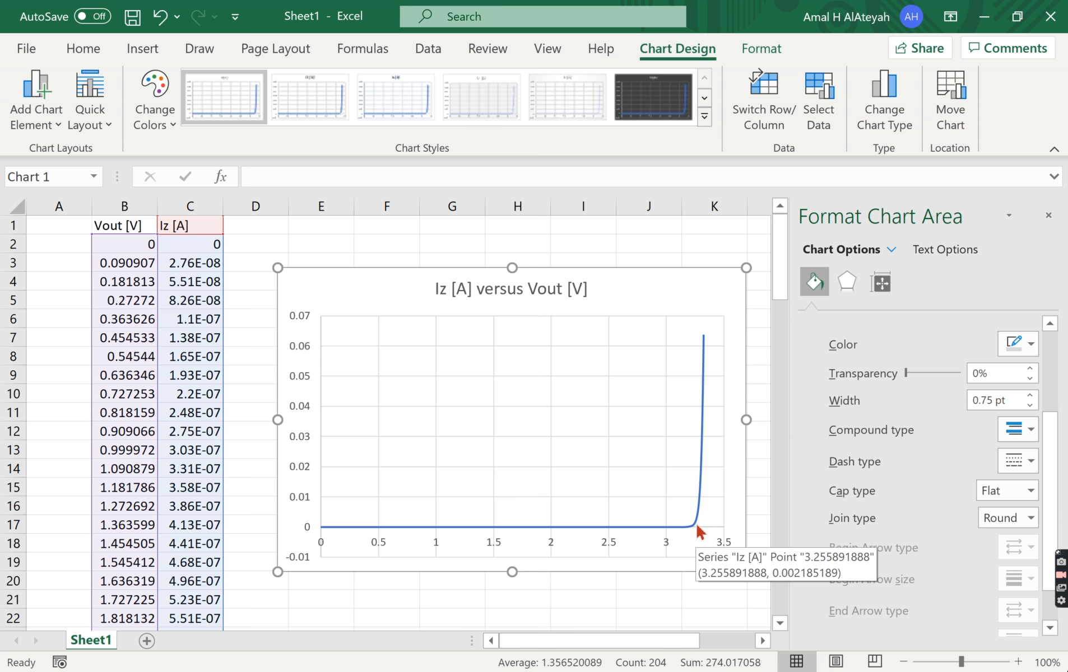